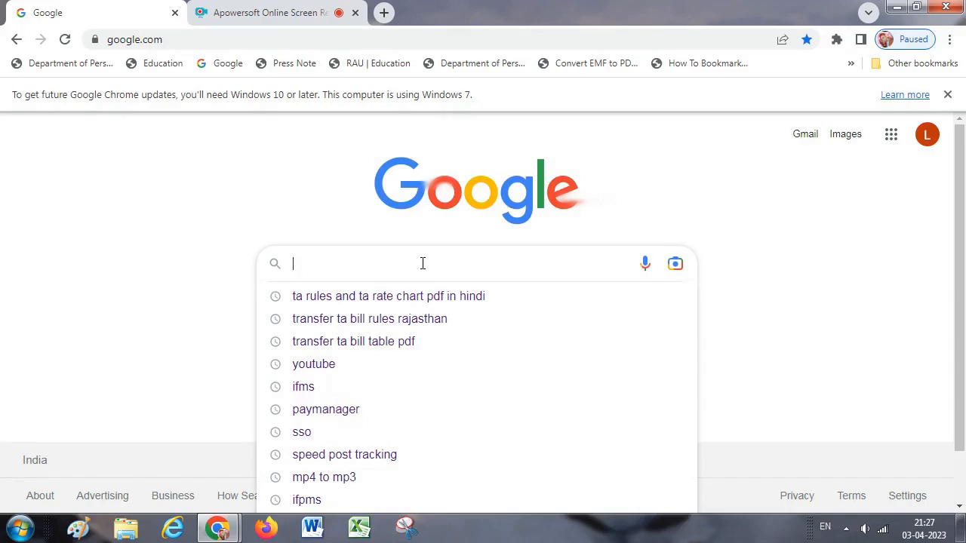
# Search Google for 'paymanager' using the autocomplete suggestion.
pyautogui.write('P')
pyautogui.press('BackSpace')
pyautogui.press('BackSpace')
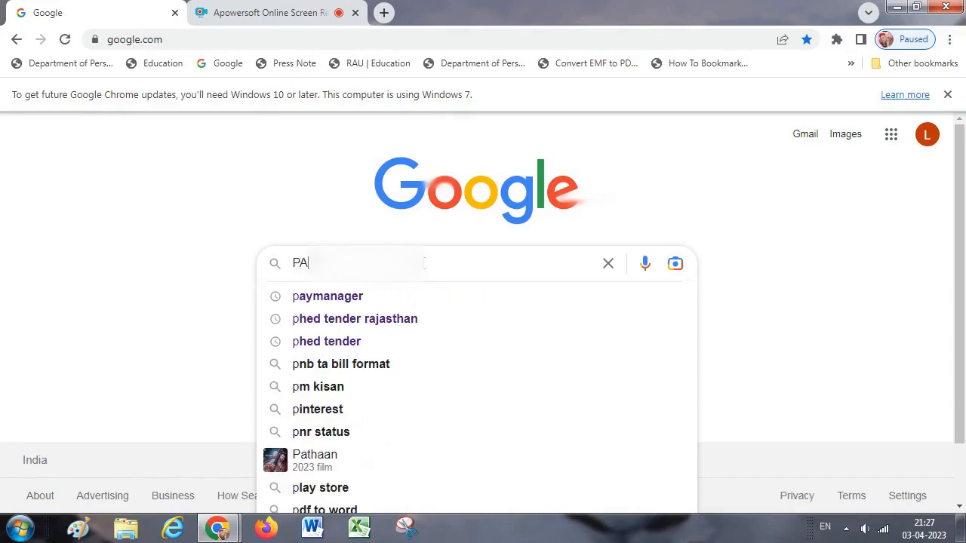
pyautogui.press('Down')
pyautogui.press('Return')
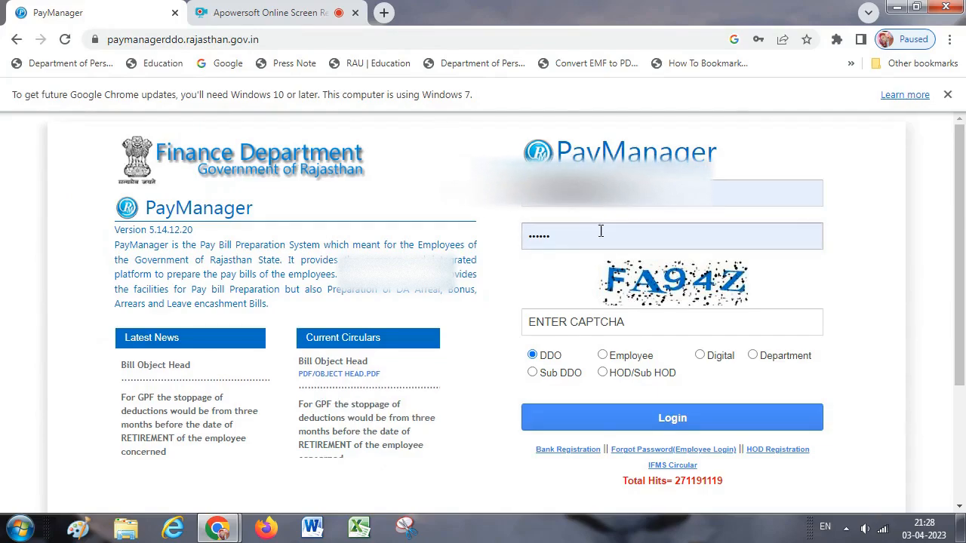
# Enter the captcha, choose the Employee option, and log in.
pyautogui.click(591, 324)
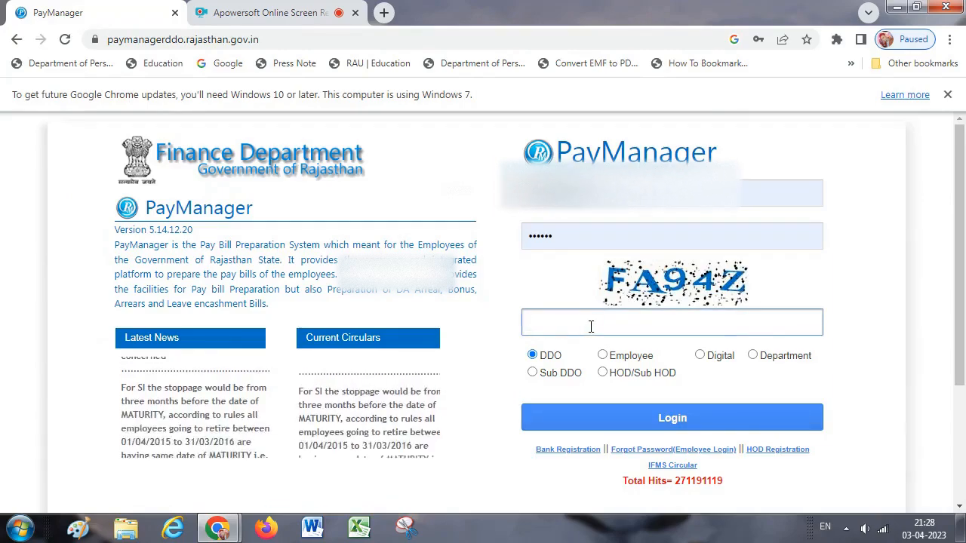
pyautogui.write('FA')
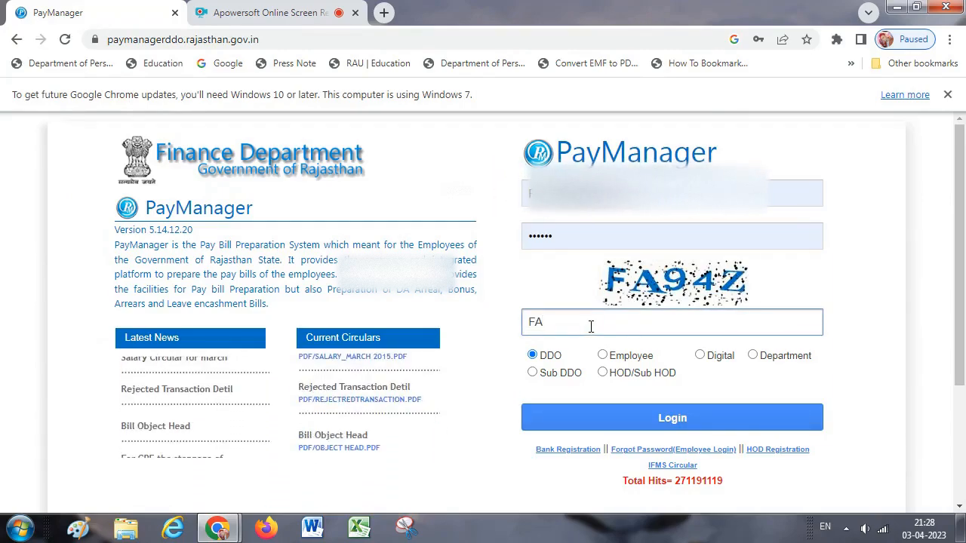
pyautogui.write('94')
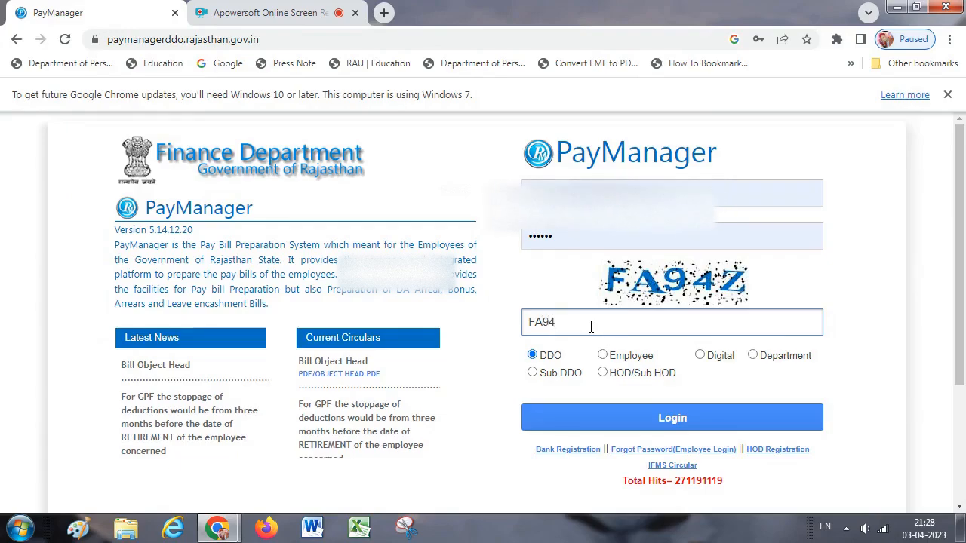
pyautogui.write('Z')
pyautogui.click(614, 360)
pyautogui.click(625, 414)
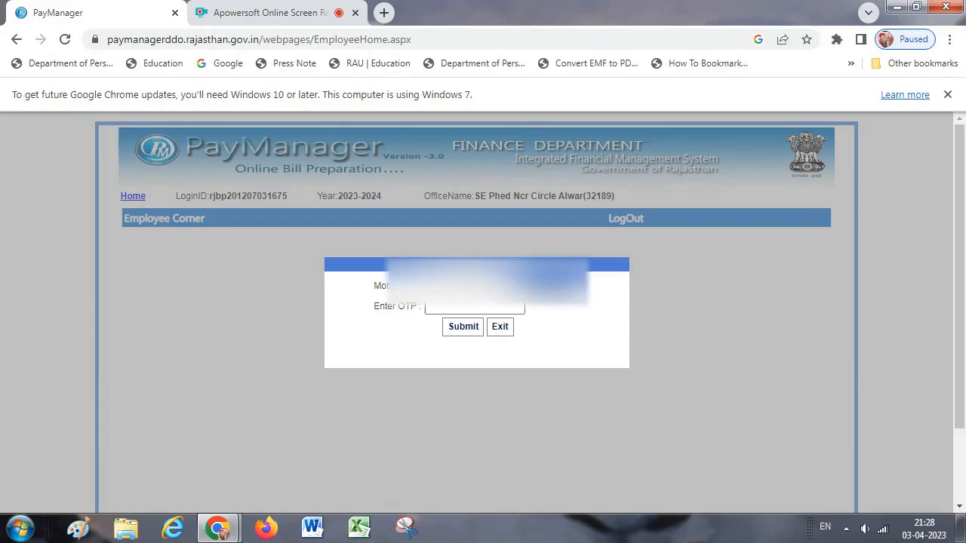
# Request the OTP, enter the received code, and submit it to finish signing in.
pyautogui.click(556, 286)
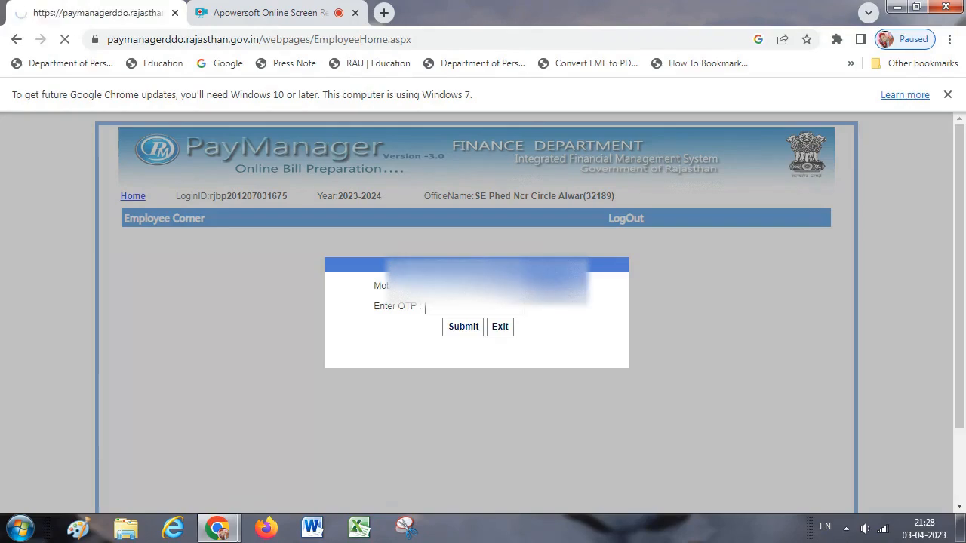
pyautogui.click(438, 309)
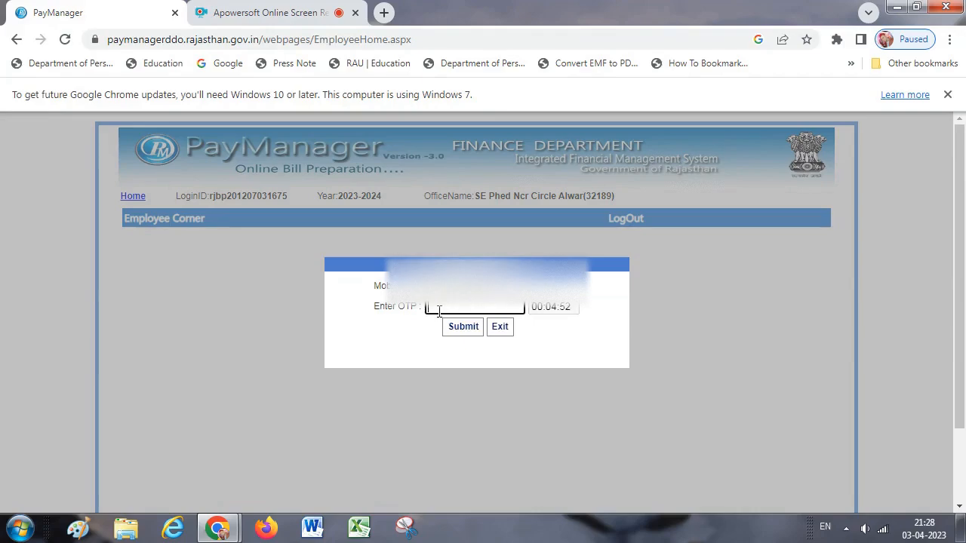
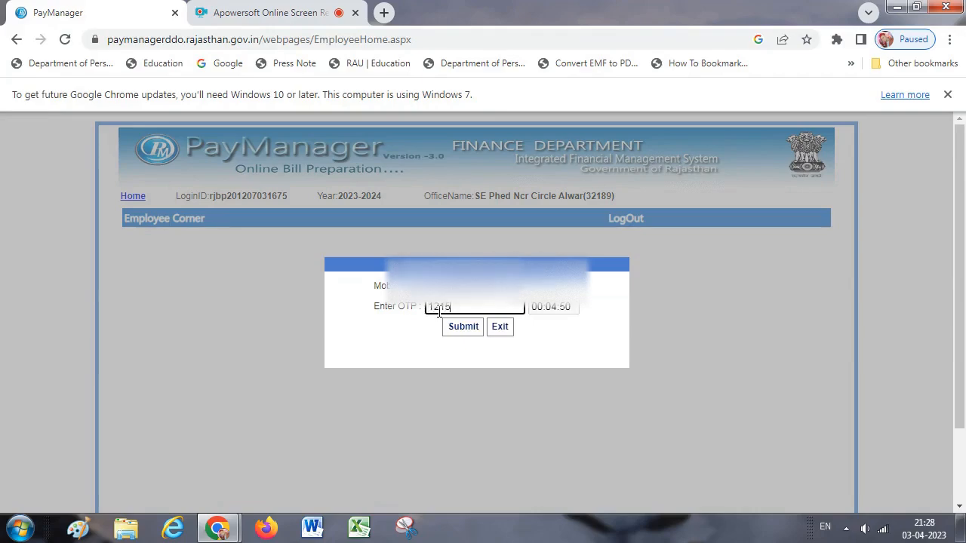
pyautogui.click(462, 330)
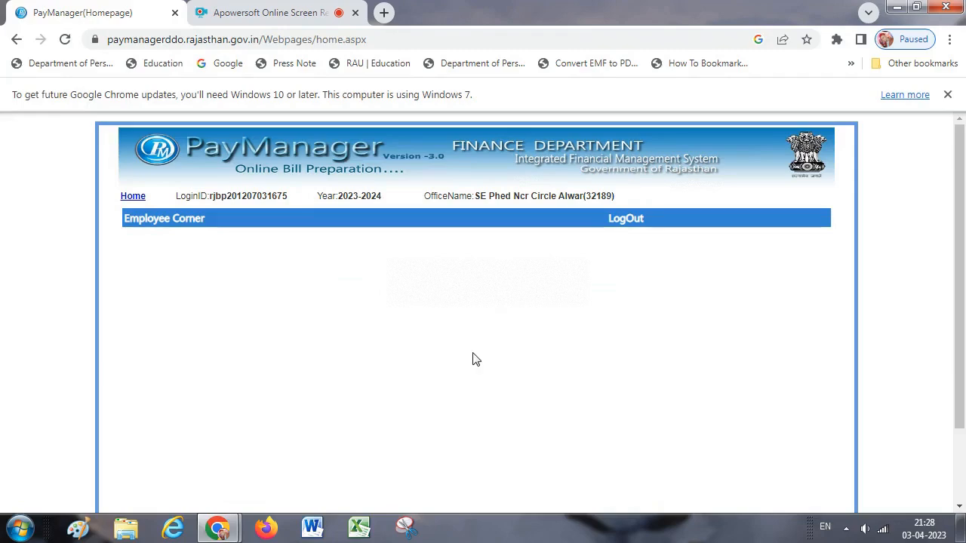
# Open Employee Corner > TA Medical Bills > Employee TA Bill.
pyautogui.scroll(-1, 475, 359)
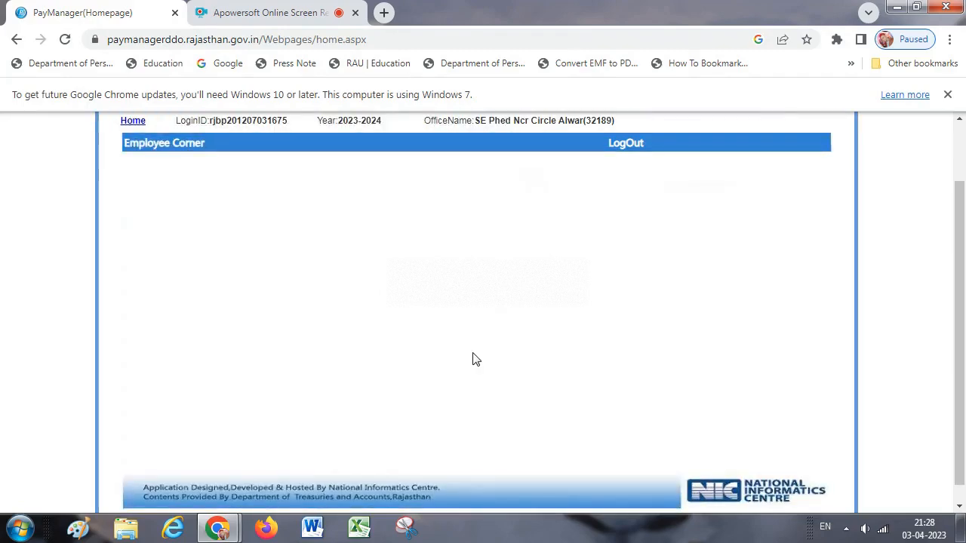
pyautogui.scroll(1, 392, 338)
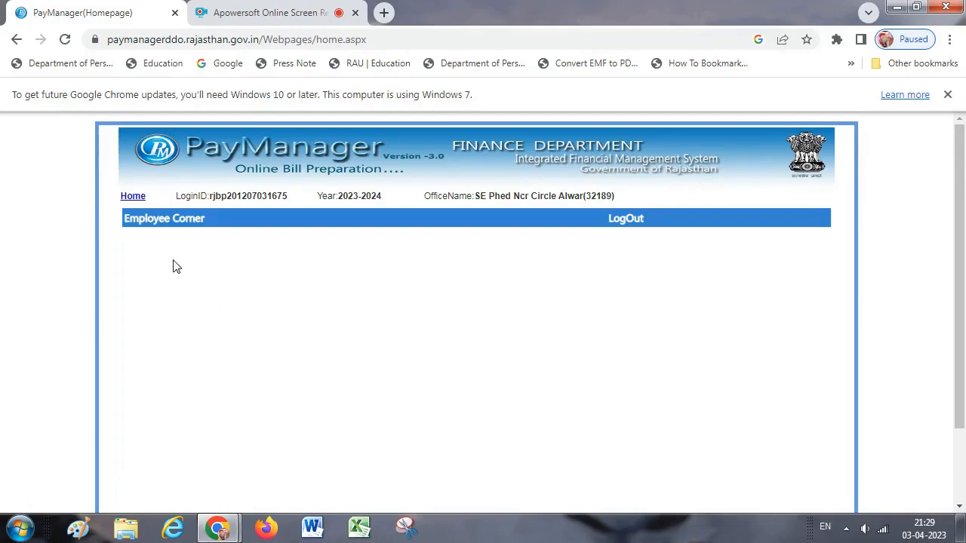
pyautogui.moveTo(159, 226)
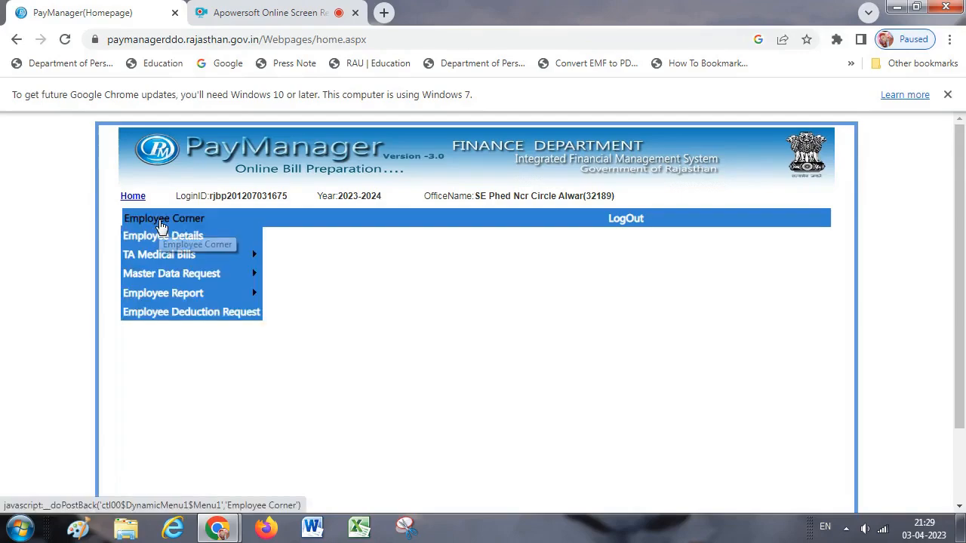
pyautogui.moveTo(166, 255)
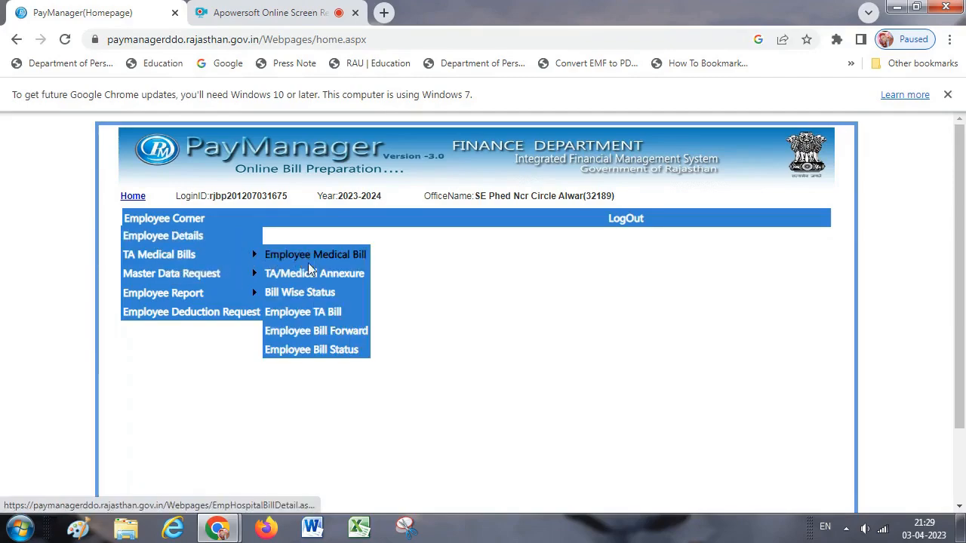
pyautogui.click(303, 312)
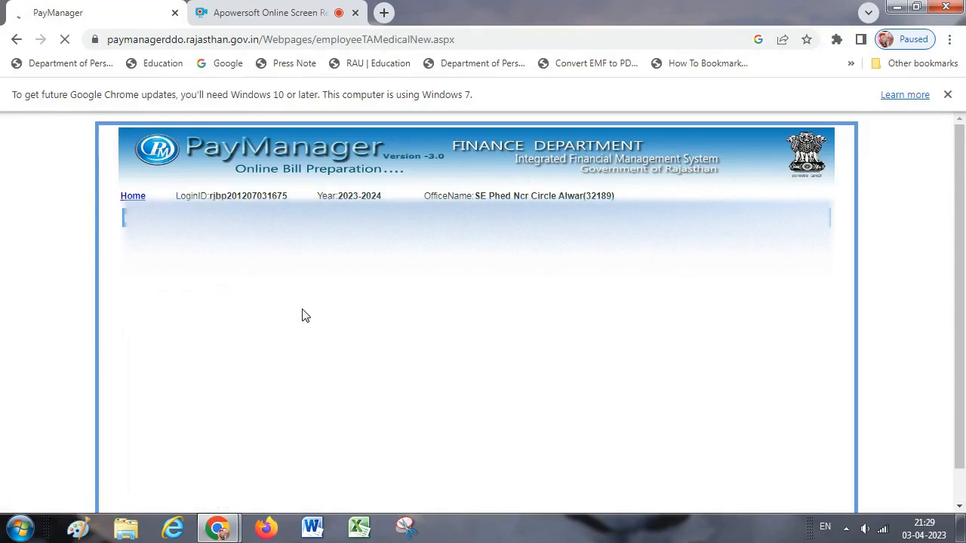
pyautogui.scroll(-1, 301, 313)
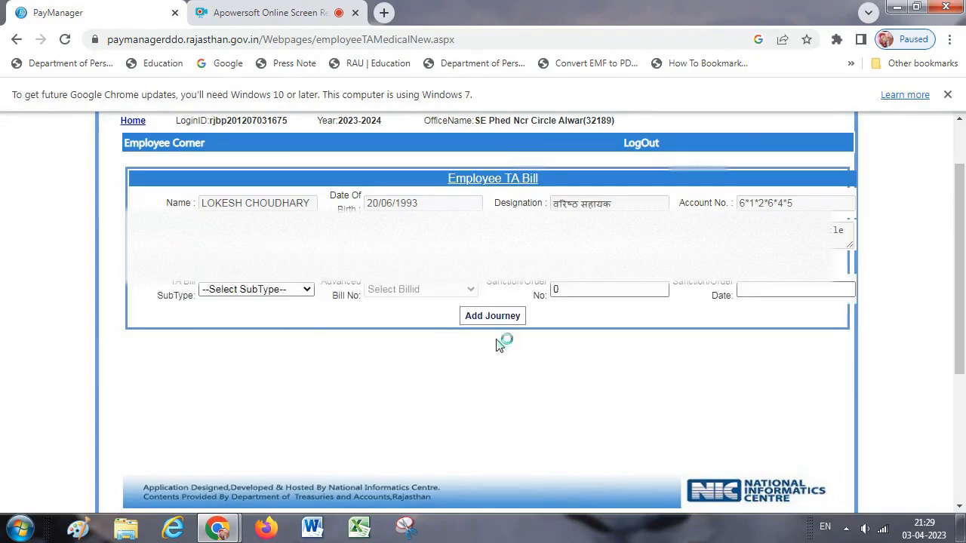
# Set the bill subtype to Transfer TA Bill and the sanction order number to 928.
pyautogui.click(232, 294)
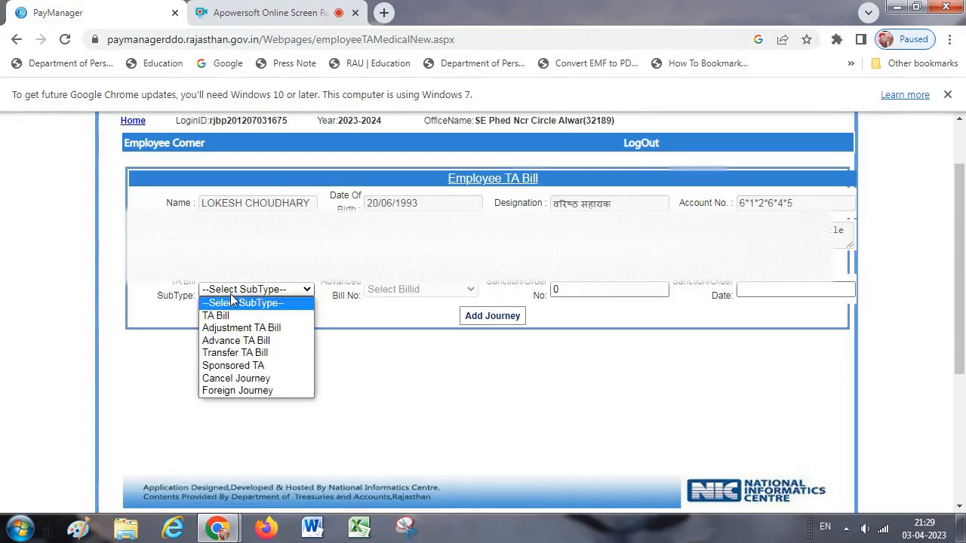
pyautogui.click(250, 353)
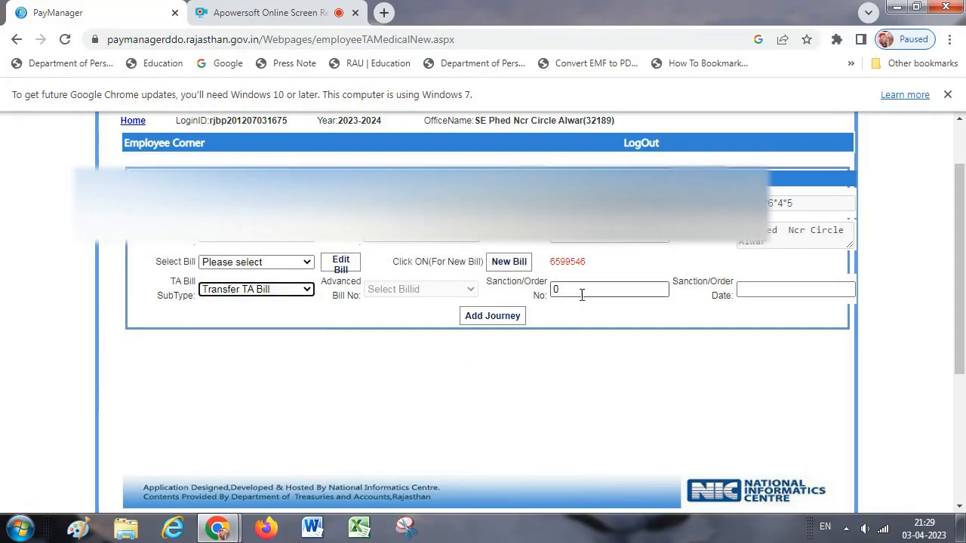
pyautogui.click(581, 291)
pyautogui.doubleClick(581, 292)
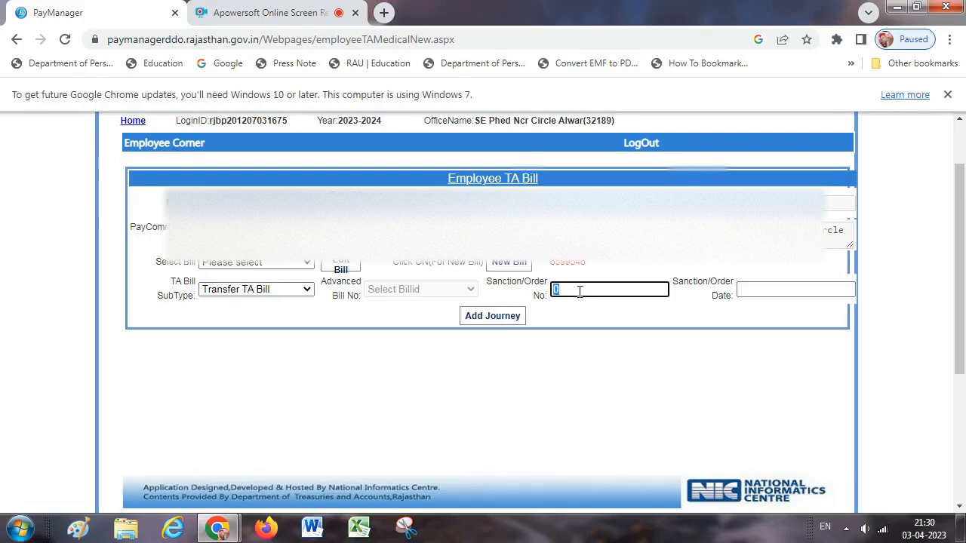
pyautogui.write('928')
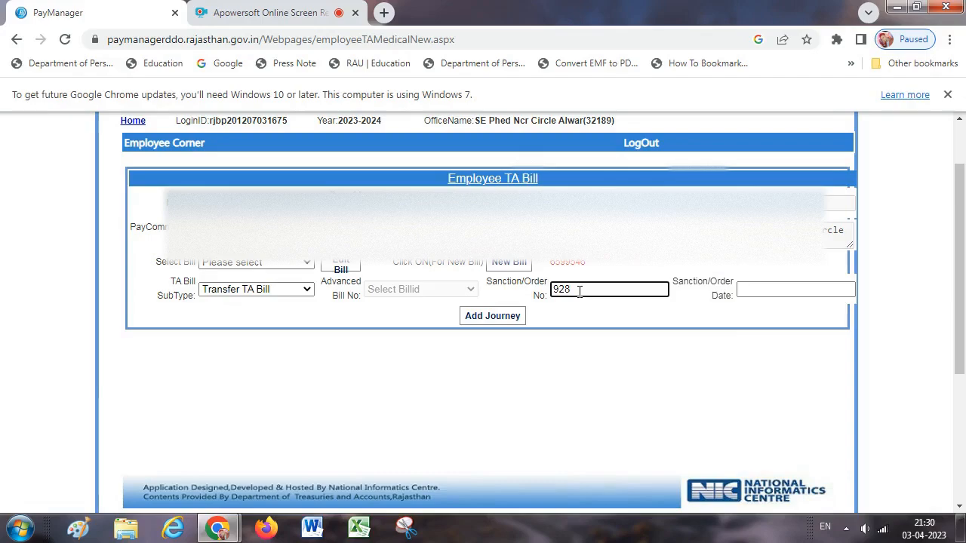
# Date the sanction order 14/01/2023 and proceed to adding a journey.
pyautogui.click(764, 289)
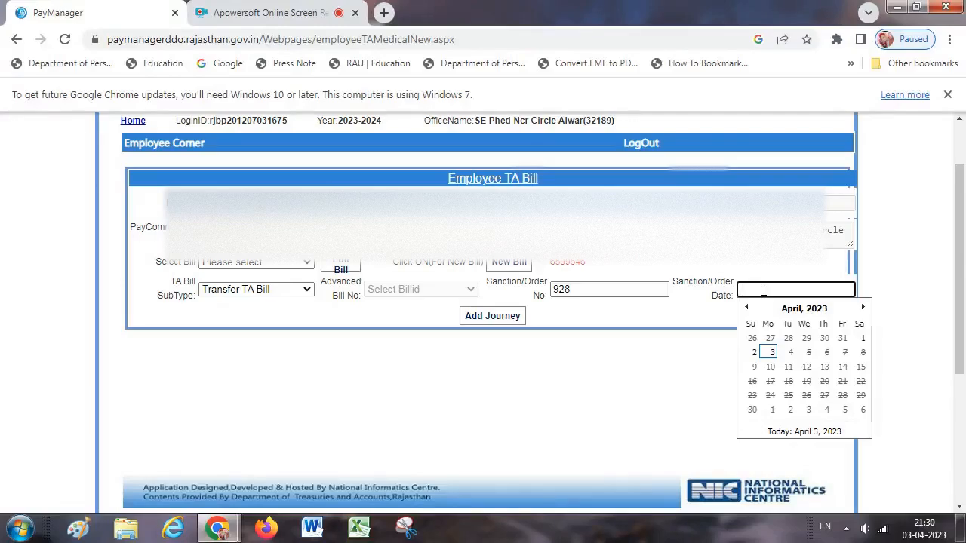
pyautogui.click(788, 310)
pyautogui.click(747, 310)
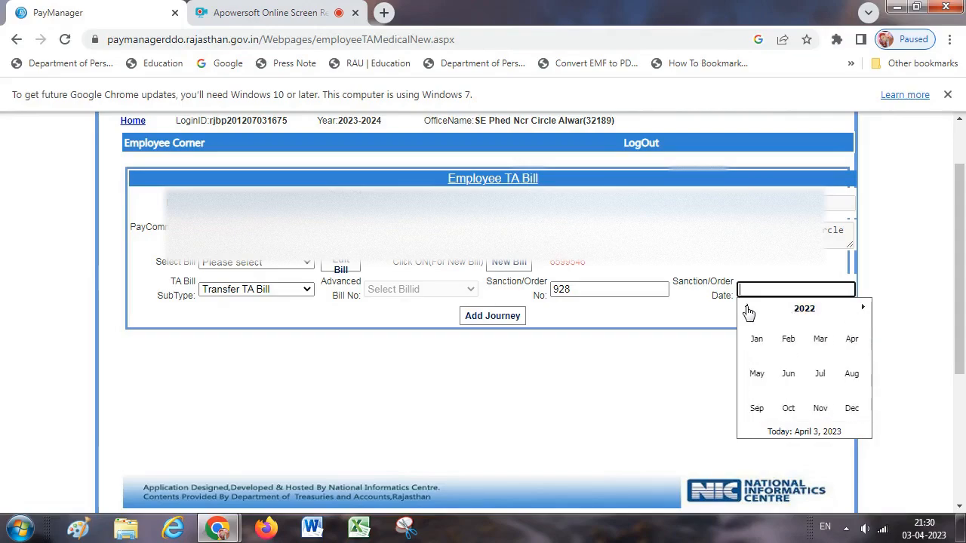
pyautogui.click(863, 308)
pyautogui.click(757, 339)
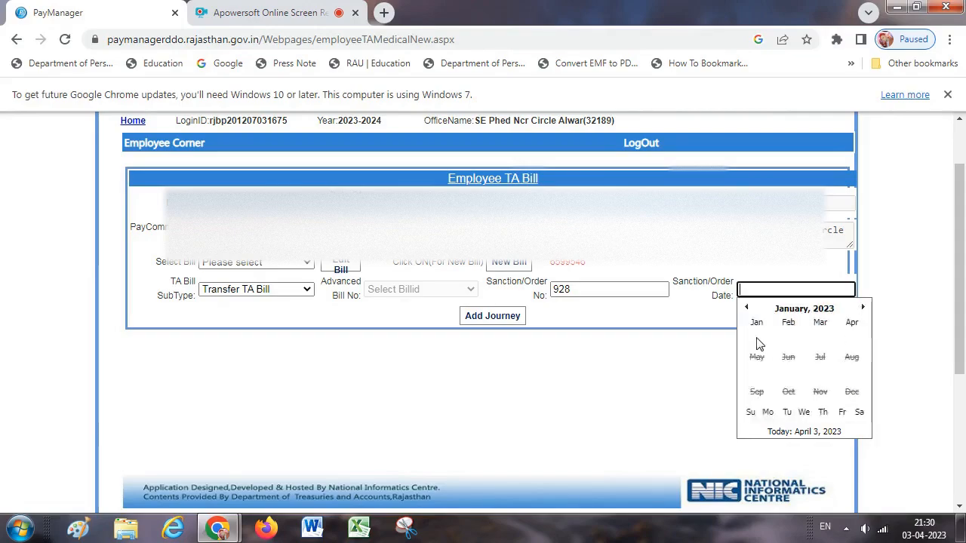
pyautogui.click(862, 373)
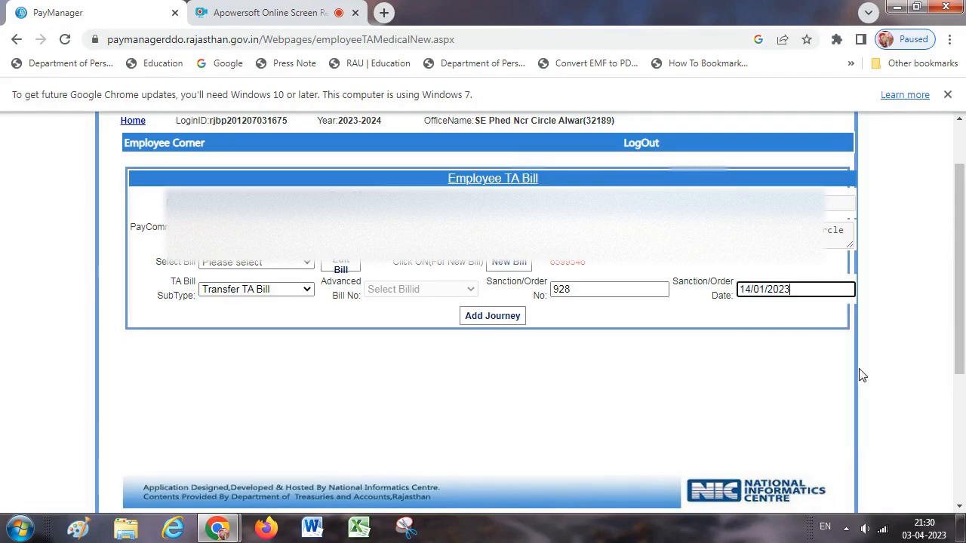
pyautogui.click(504, 321)
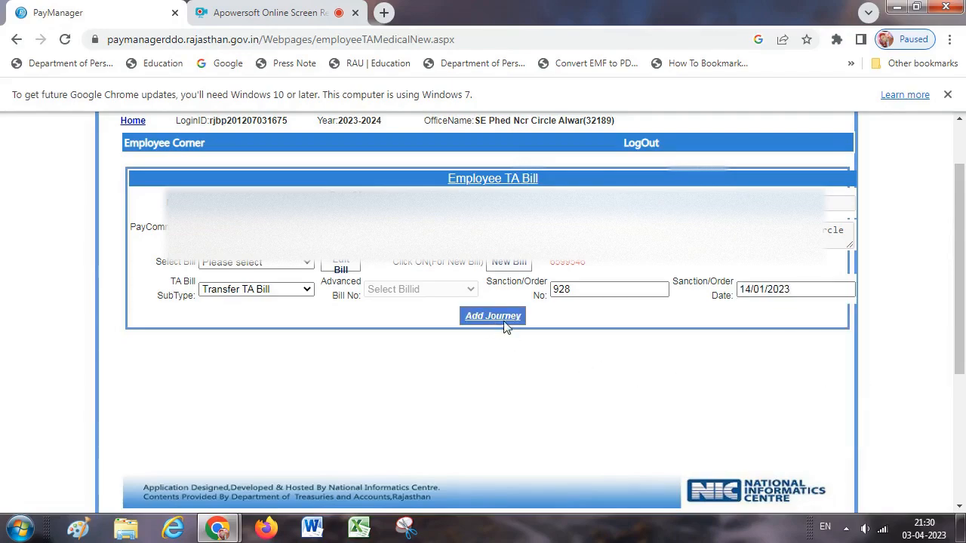
pyautogui.scroll(1, 242, 311)
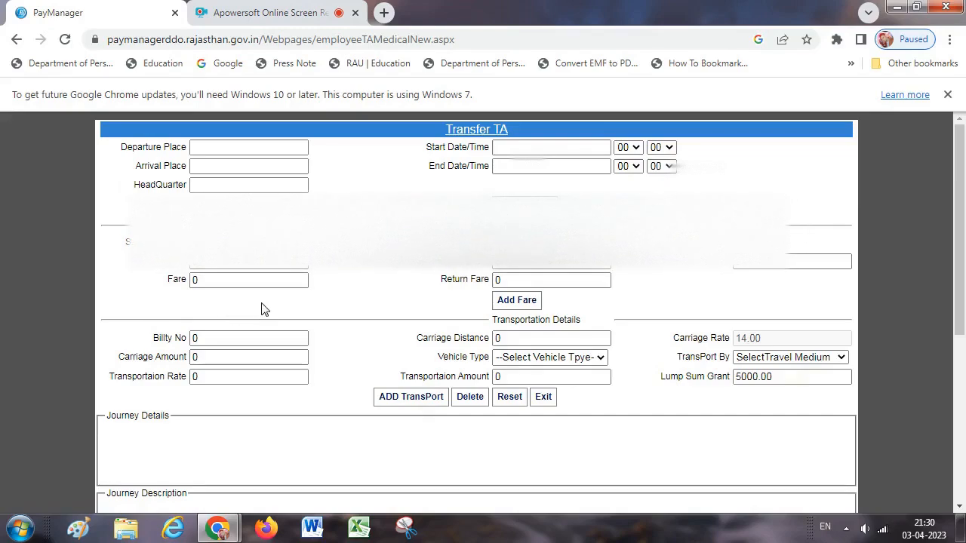
# Set departure place KATHUMAR with start date 18/01/2023 at 09:30.
pyautogui.click(214, 153)
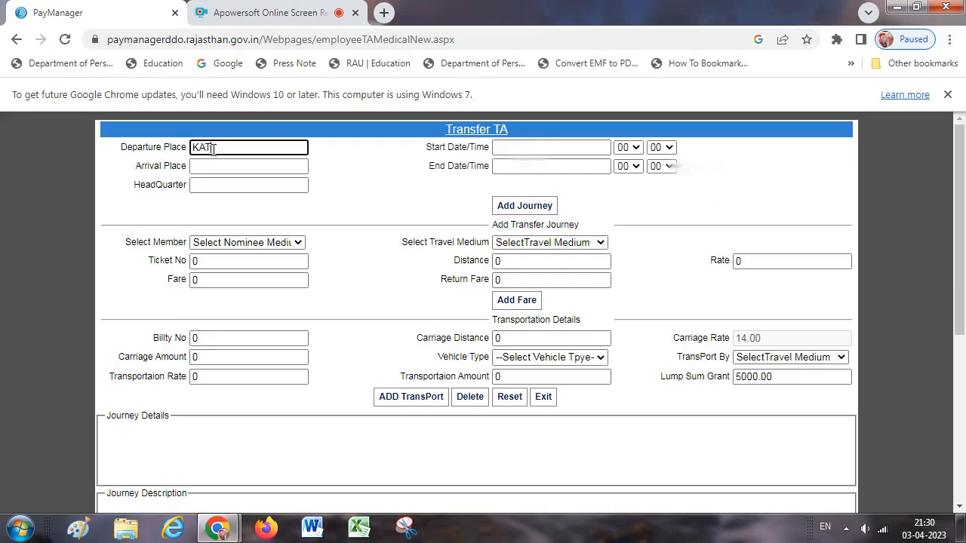
pyautogui.write('MAR')
pyautogui.click(528, 147)
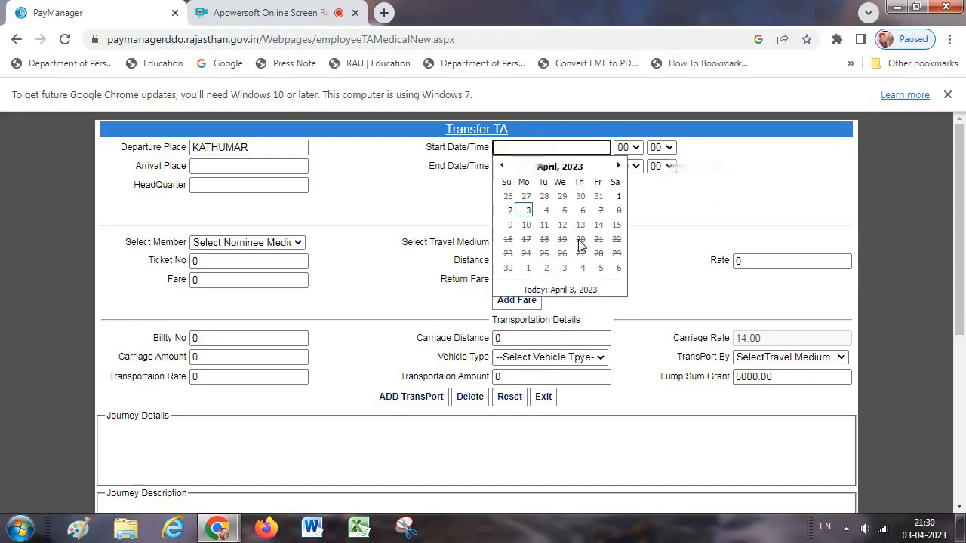
pyautogui.click(501, 165)
pyautogui.click(502, 166)
pyautogui.click(503, 166)
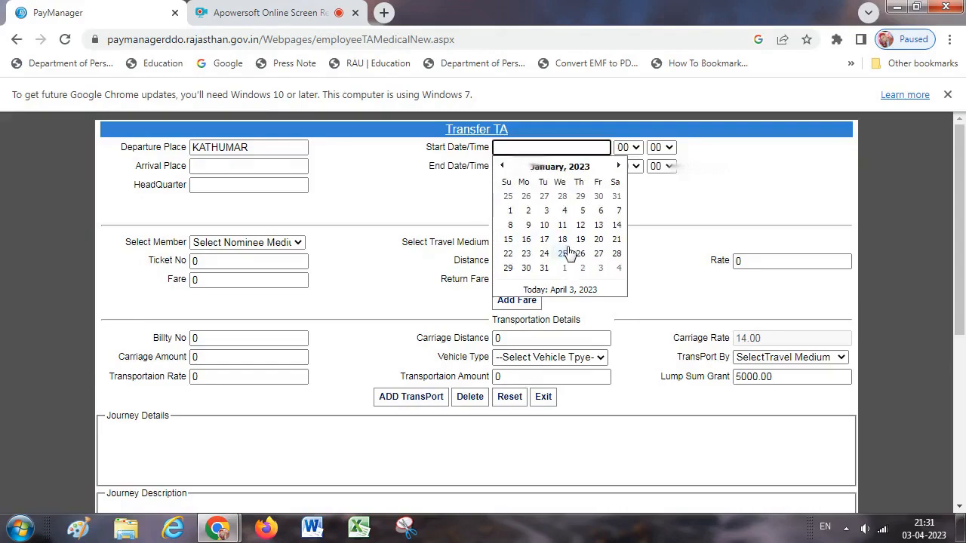
pyautogui.click(565, 244)
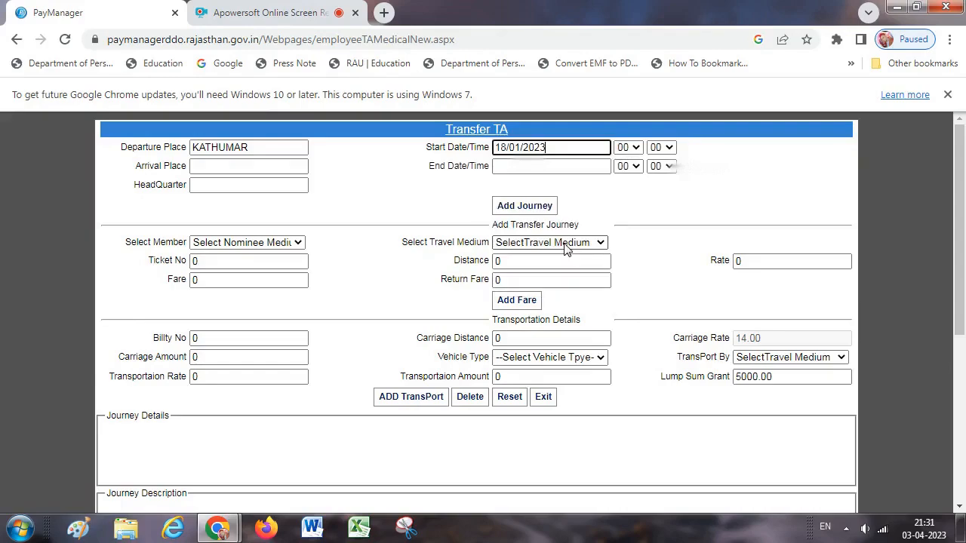
pyautogui.click(625, 151)
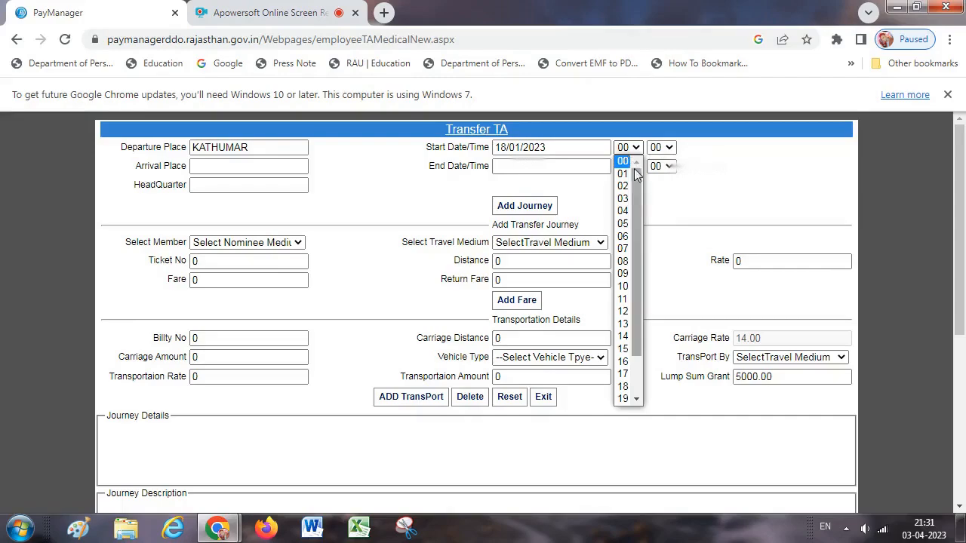
pyautogui.click(621, 273)
pyautogui.click(660, 148)
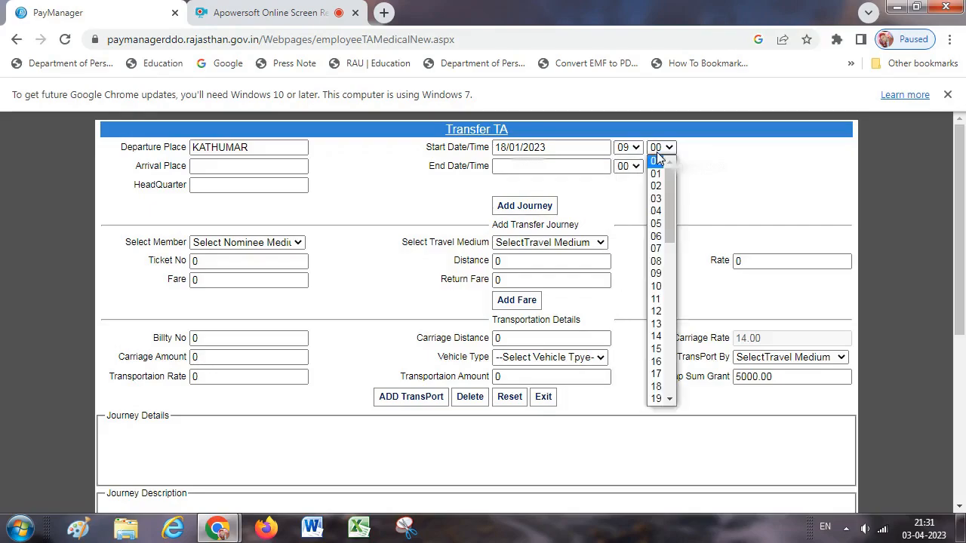
pyautogui.write('30')
pyautogui.press('Return')
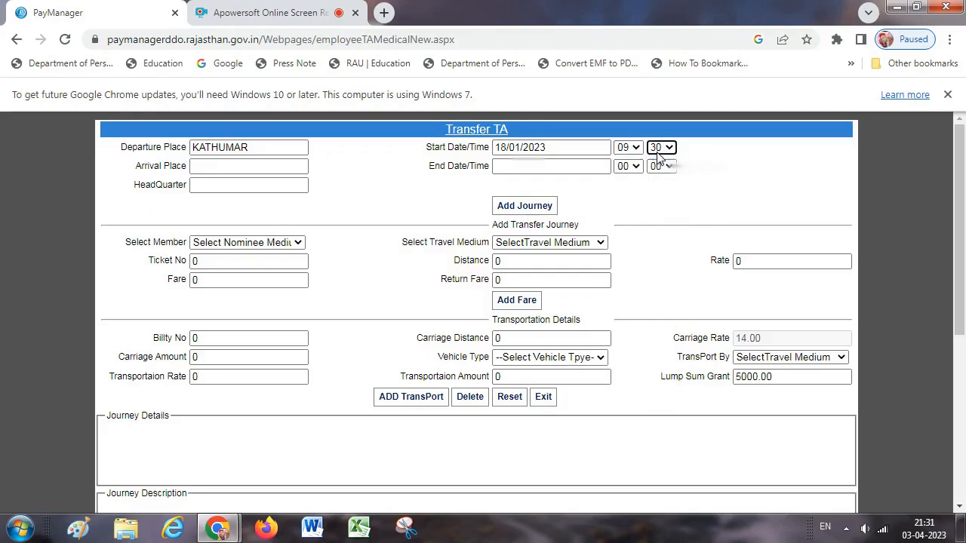
# Enter arrival place ALWAR with end date 18/01/2023.
pyautogui.click(225, 167)
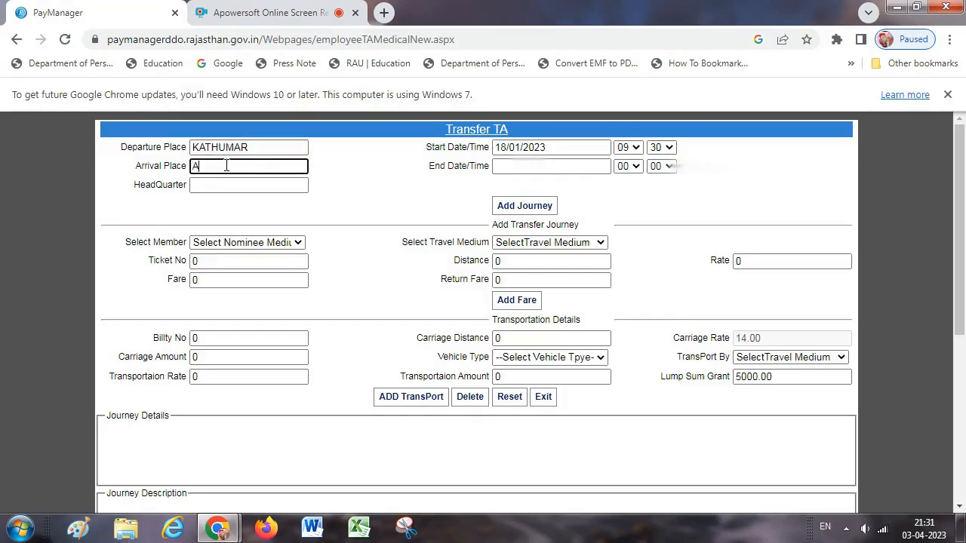
pyautogui.write('ALWAR')
pyautogui.click(538, 167)
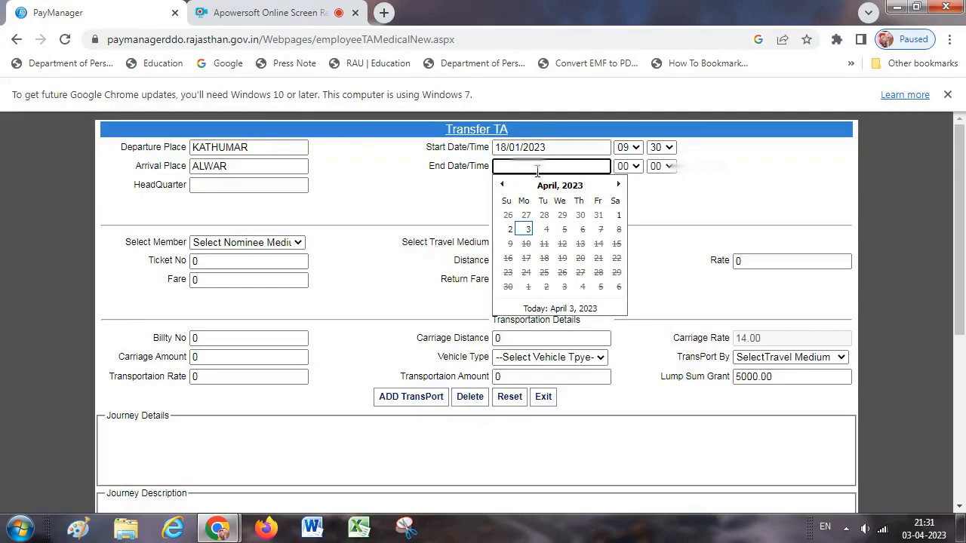
pyautogui.click(554, 186)
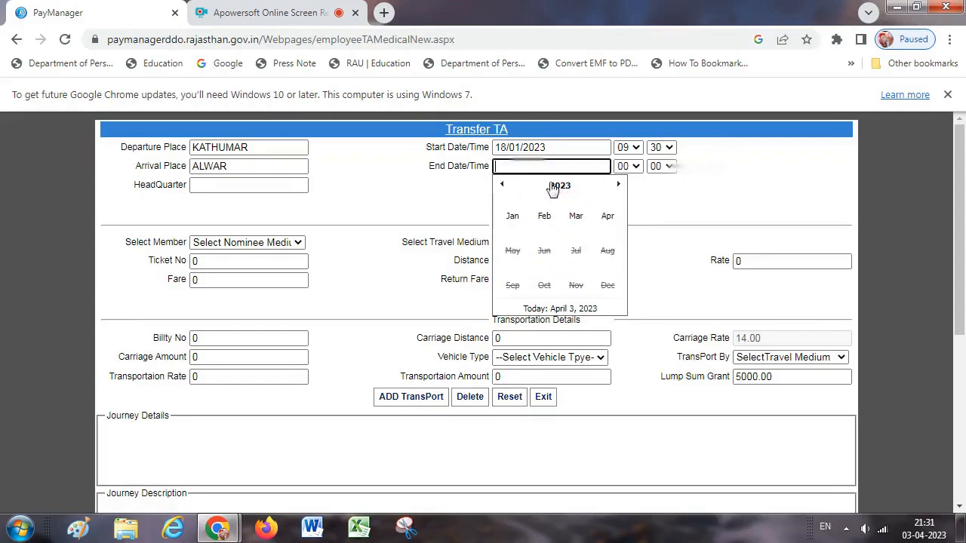
pyautogui.click(513, 219)
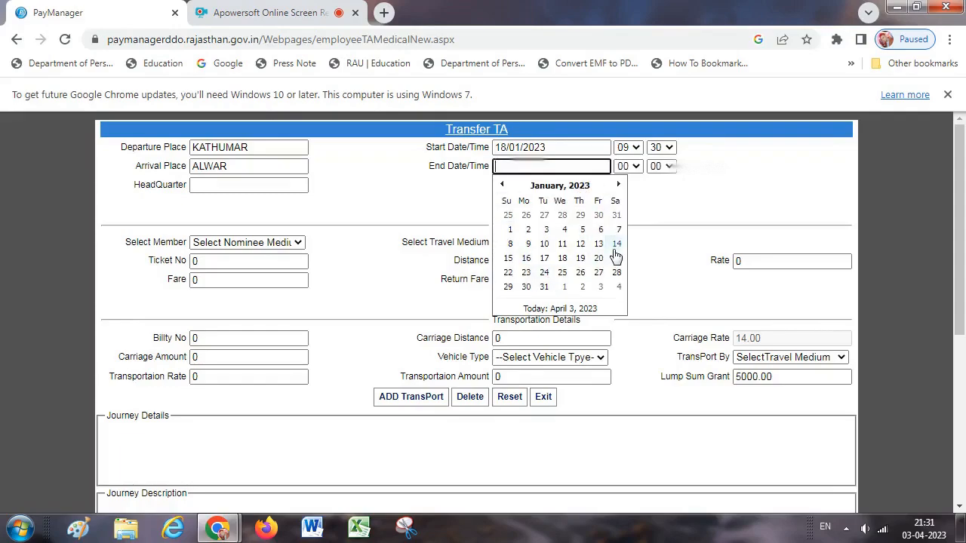
pyautogui.click(563, 259)
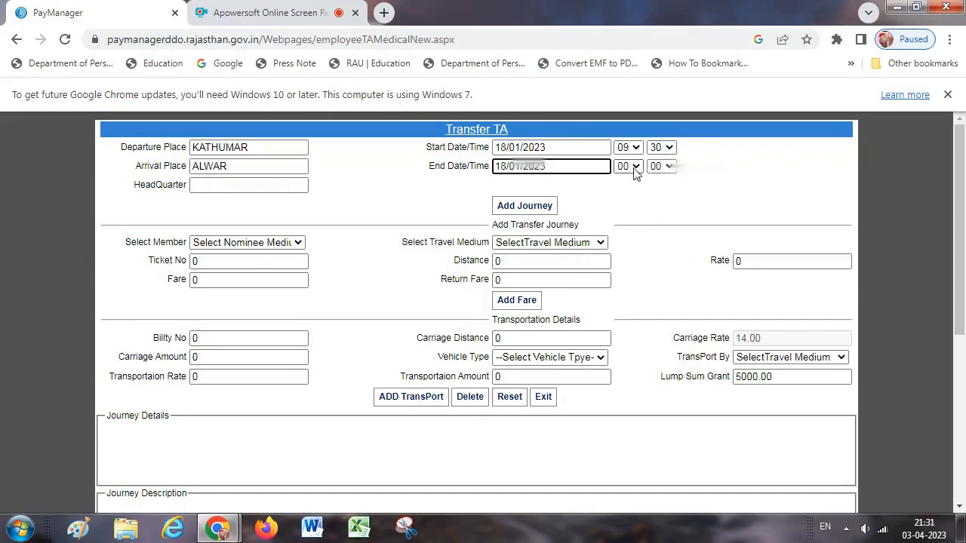
# Set the journey end time to 11:35.
pyautogui.click(631, 167)
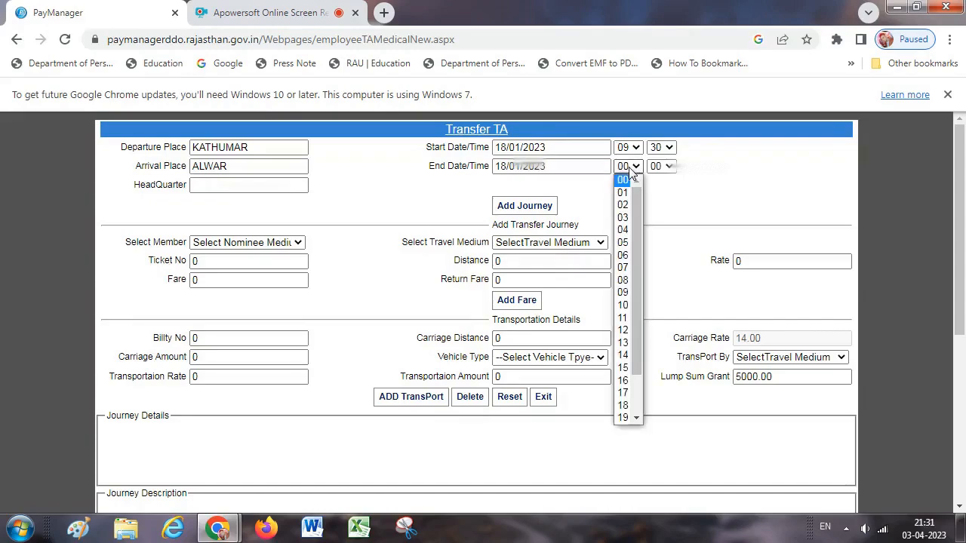
pyautogui.click(620, 317)
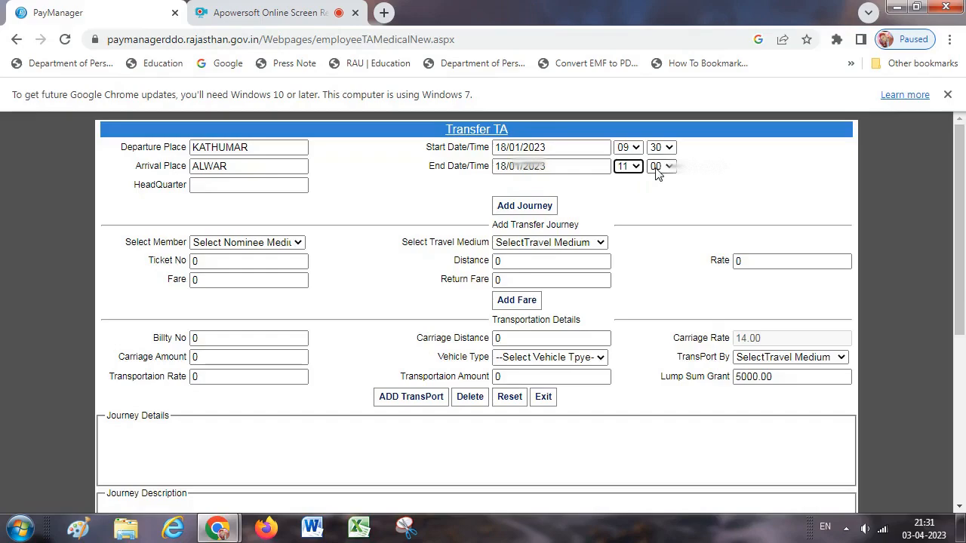
pyautogui.click(657, 168)
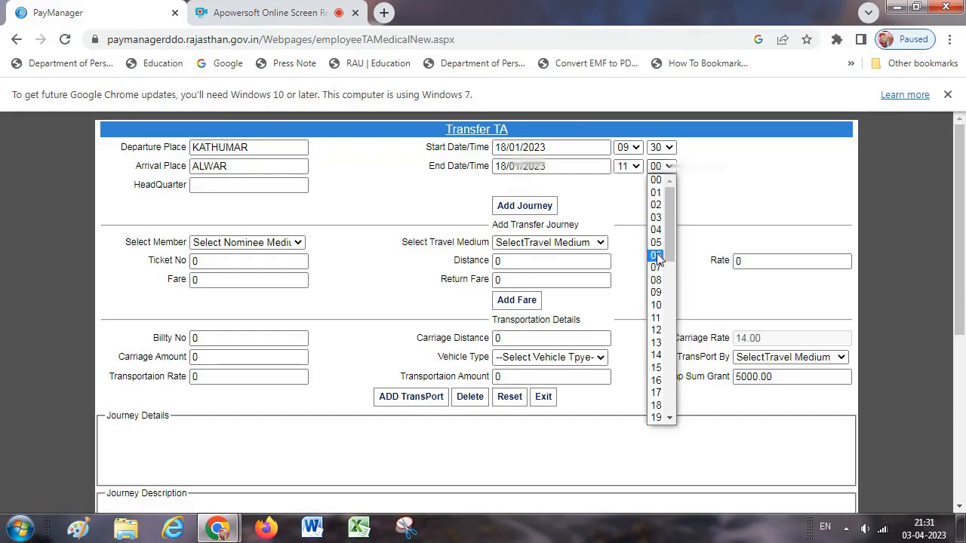
pyautogui.click(655, 322)
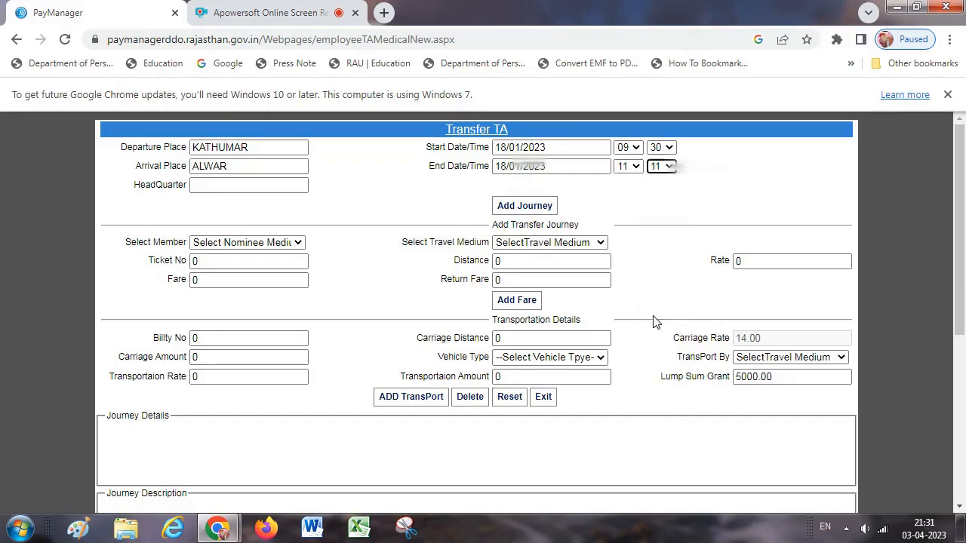
pyautogui.click(664, 169)
pyautogui.scroll(-1, 644, 408)
pyautogui.scroll(1, 653, 140)
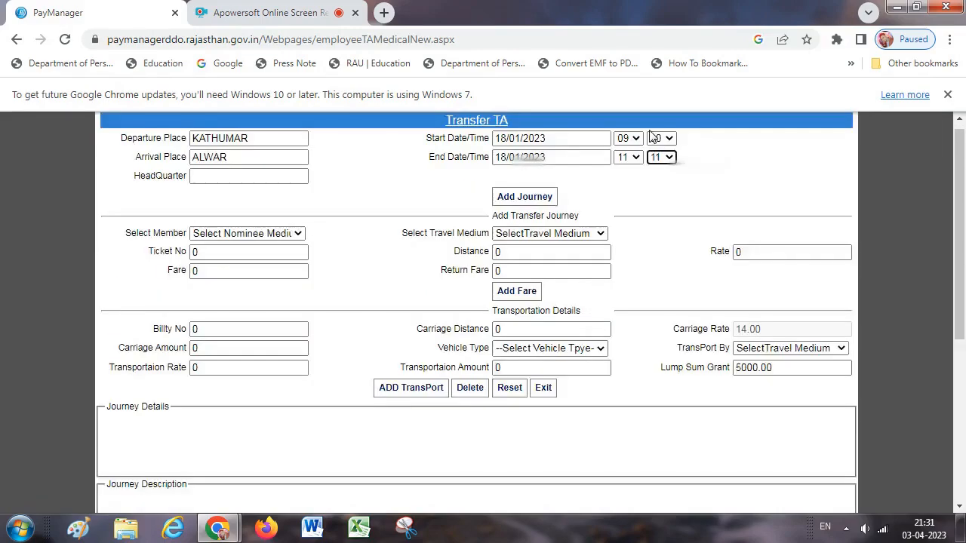
pyautogui.click(659, 166)
pyautogui.scroll(-1, 638, 345)
pyautogui.scroll(1, 675, 184)
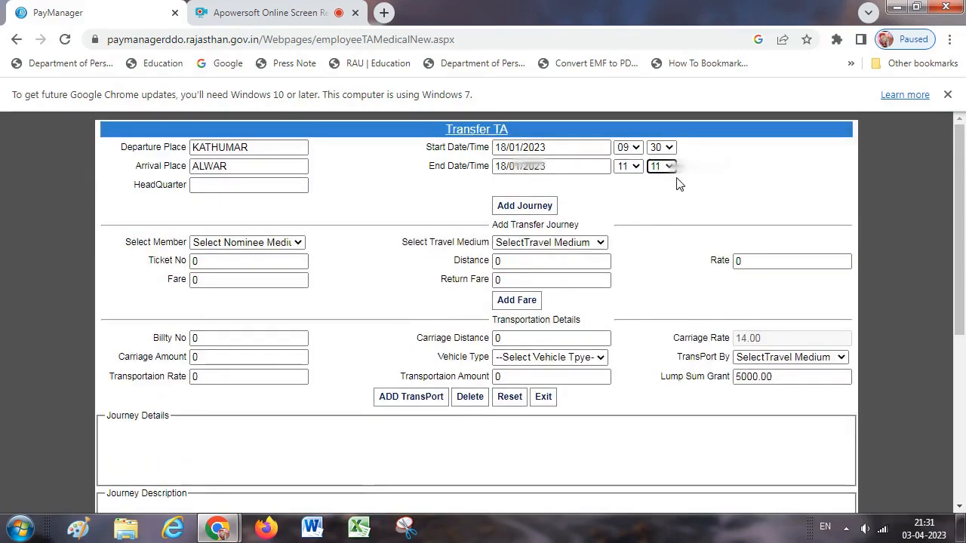
pyautogui.click(663, 166)
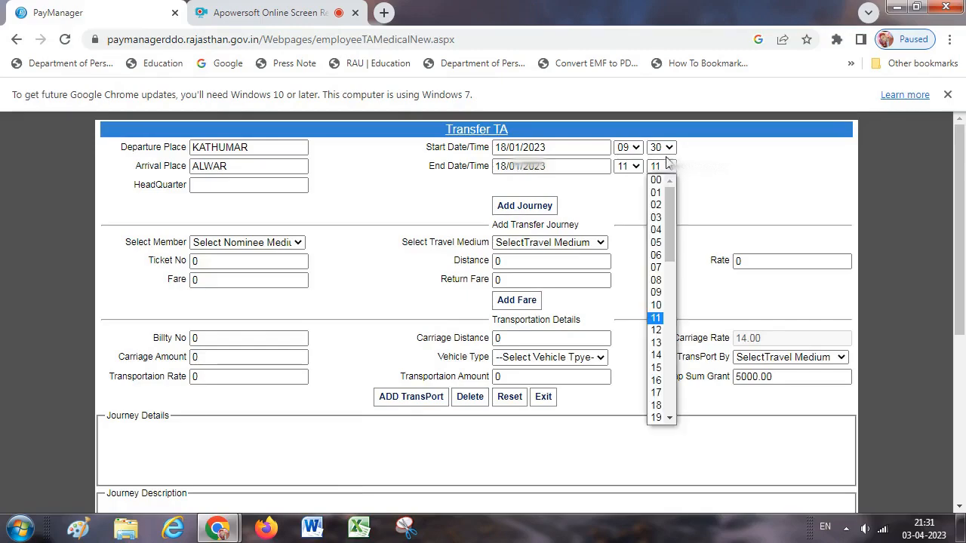
pyautogui.scroll(-3, 656, 377)
pyautogui.click(655, 417)
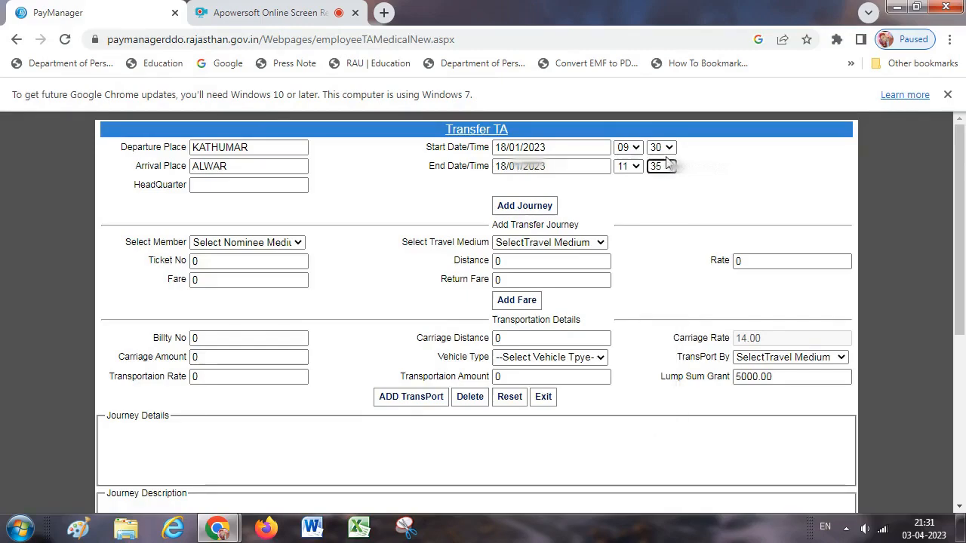
# Set headquarters to ALWAR and add the journey to the bill.
pyautogui.click(252, 185)
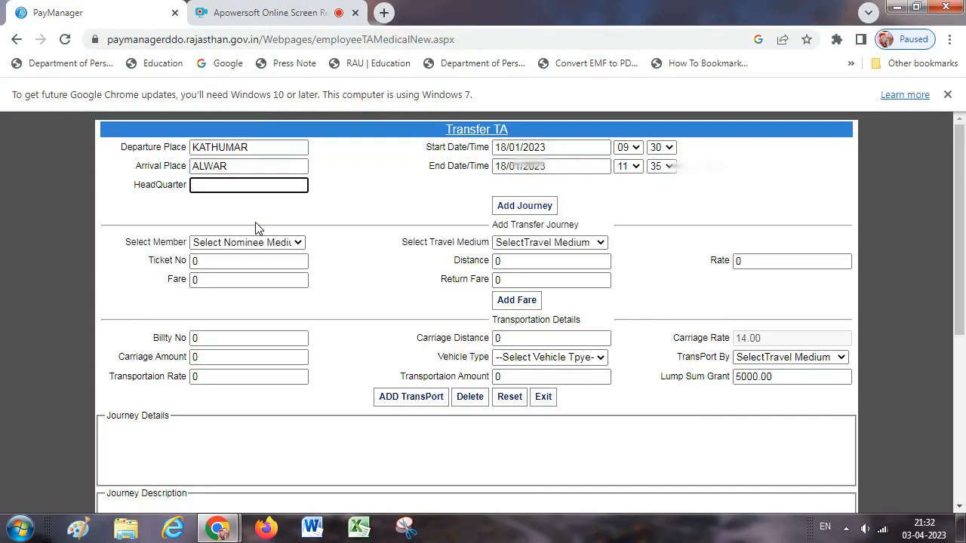
pyautogui.write('ALWAR')
pyautogui.click(370, 227)
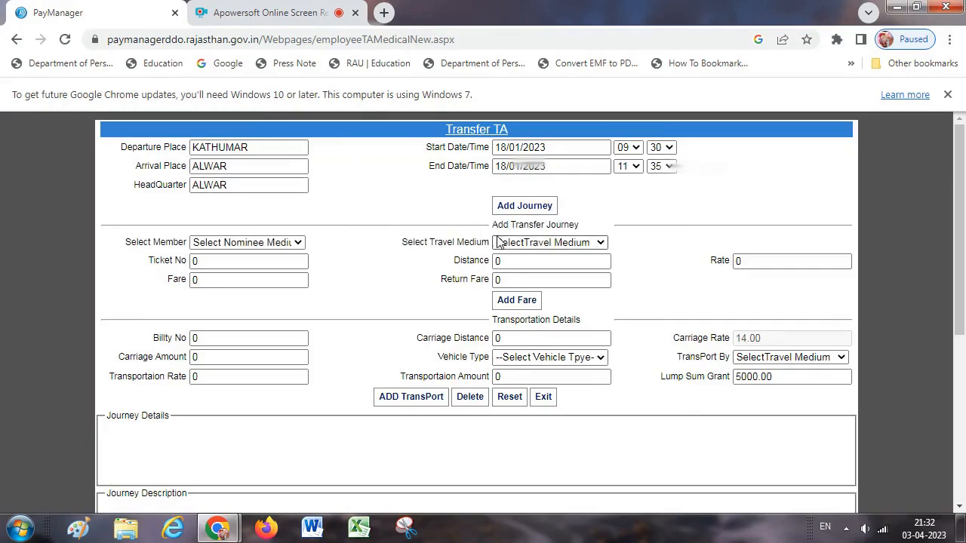
pyautogui.click(542, 208)
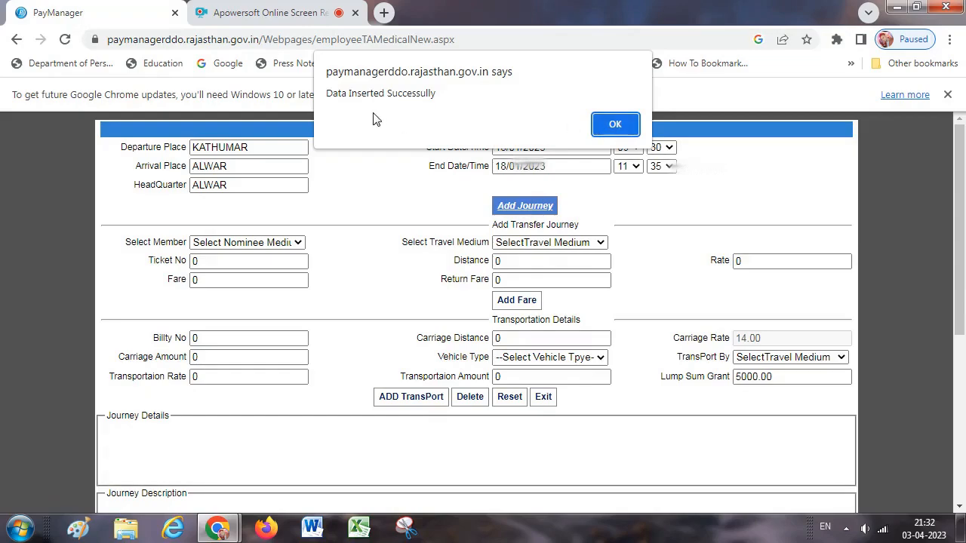
pyautogui.click(615, 123)
pyautogui.scroll(-2, 464, 371)
pyautogui.scroll(2, 414, 346)
pyautogui.scroll(-2, 414, 333)
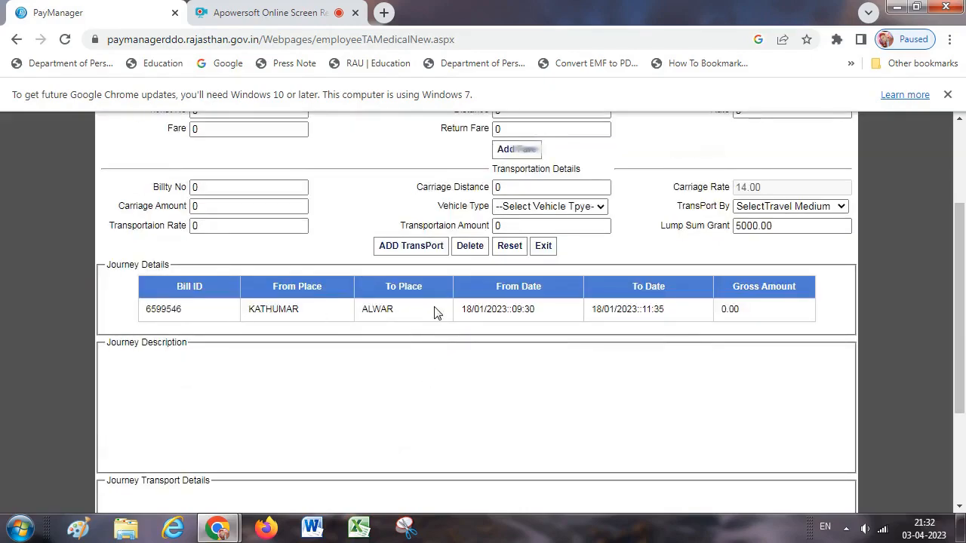
pyautogui.scroll(1, 458, 319)
# Choose Self travelling By Road with ticket number 05.
pyautogui.scroll(2, 394, 300)
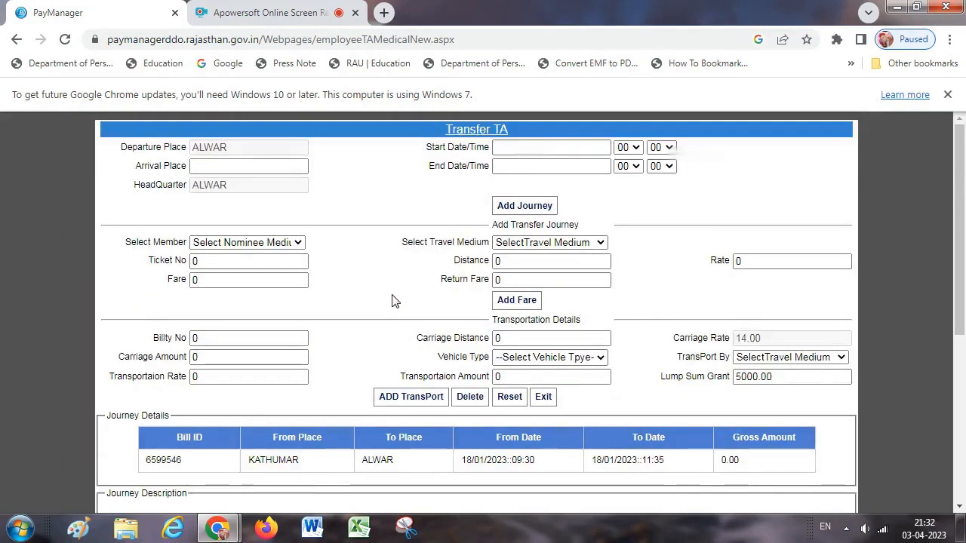
pyautogui.click(217, 243)
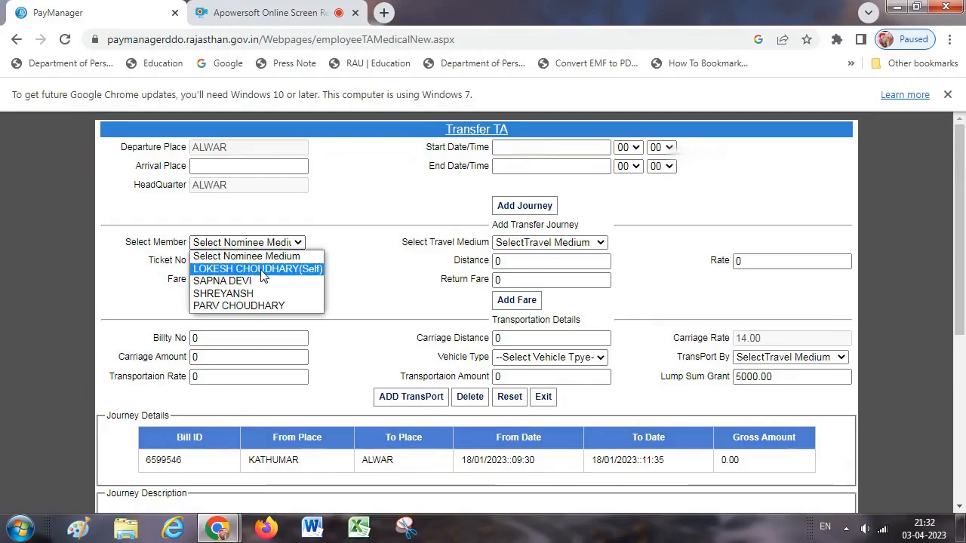
pyautogui.click(262, 270)
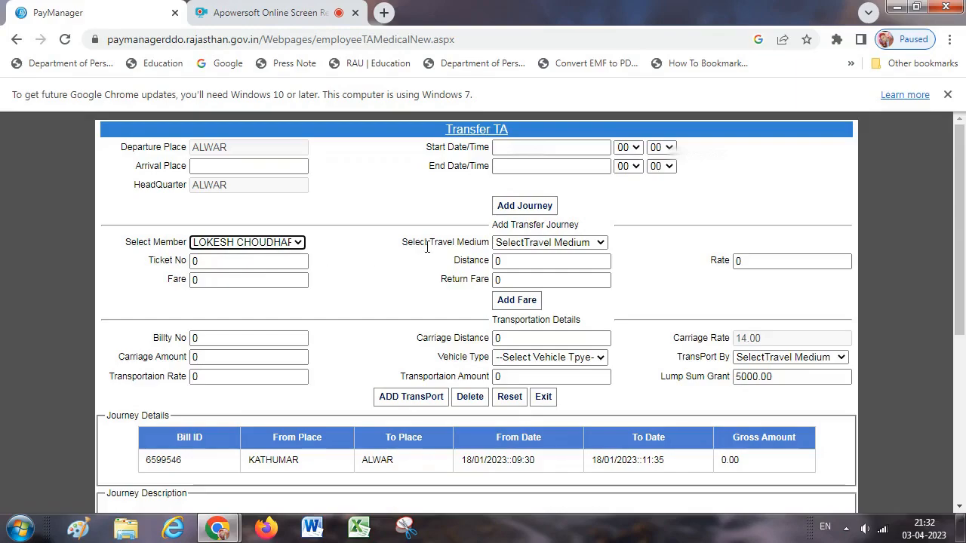
pyautogui.click(537, 245)
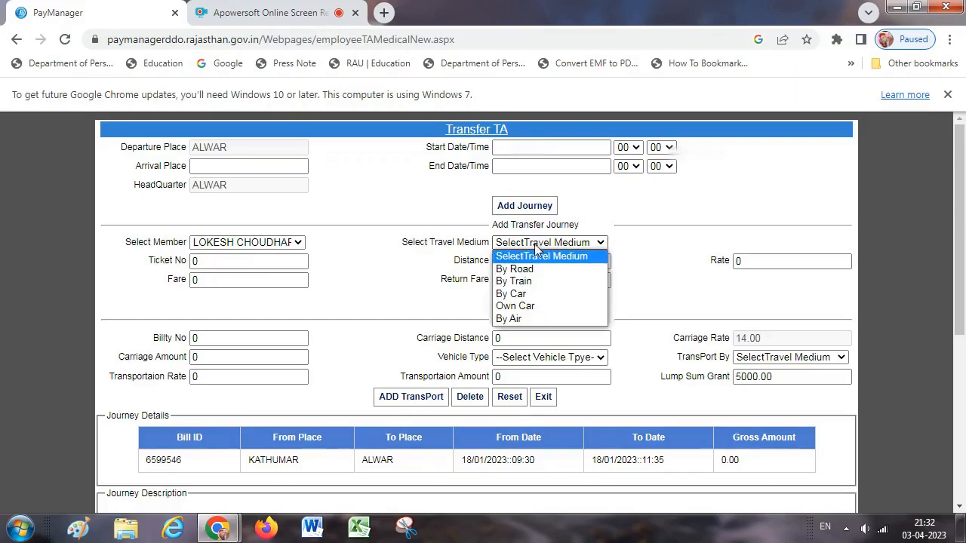
pyautogui.click(537, 269)
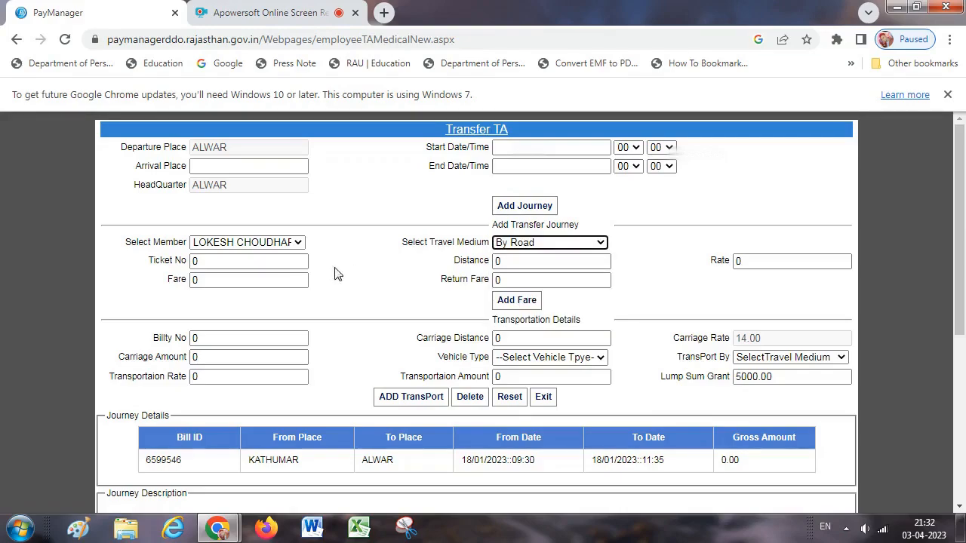
pyautogui.click(231, 261)
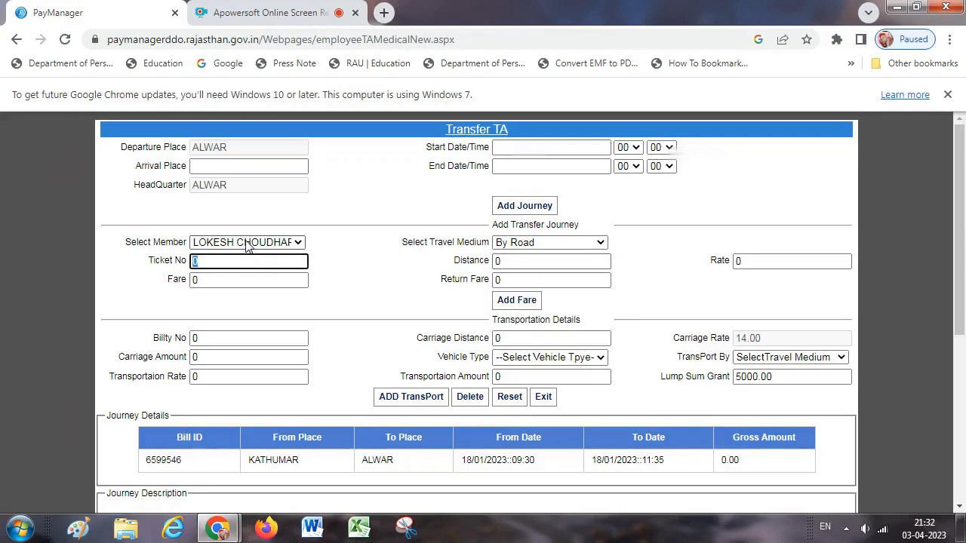
pyautogui.write('145')
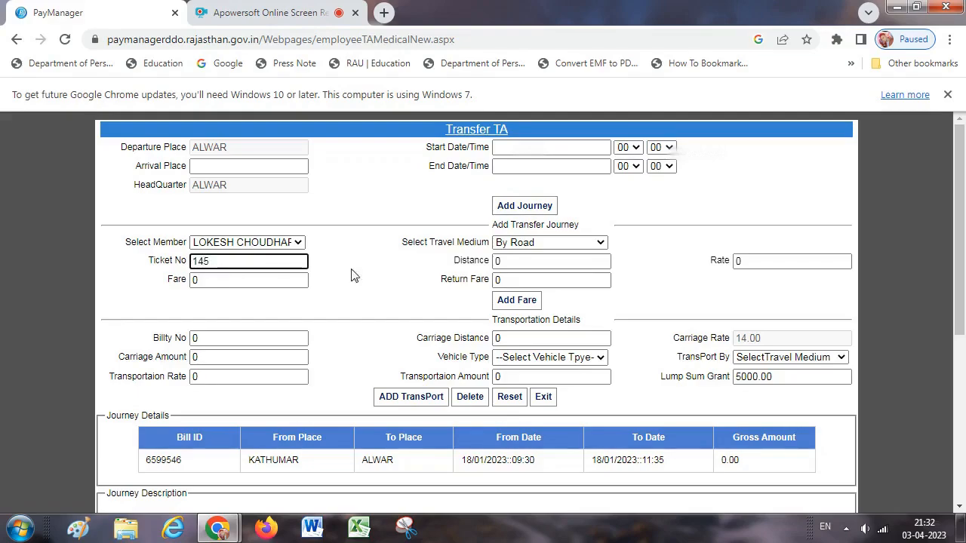
pyautogui.doubleClick(255, 263)
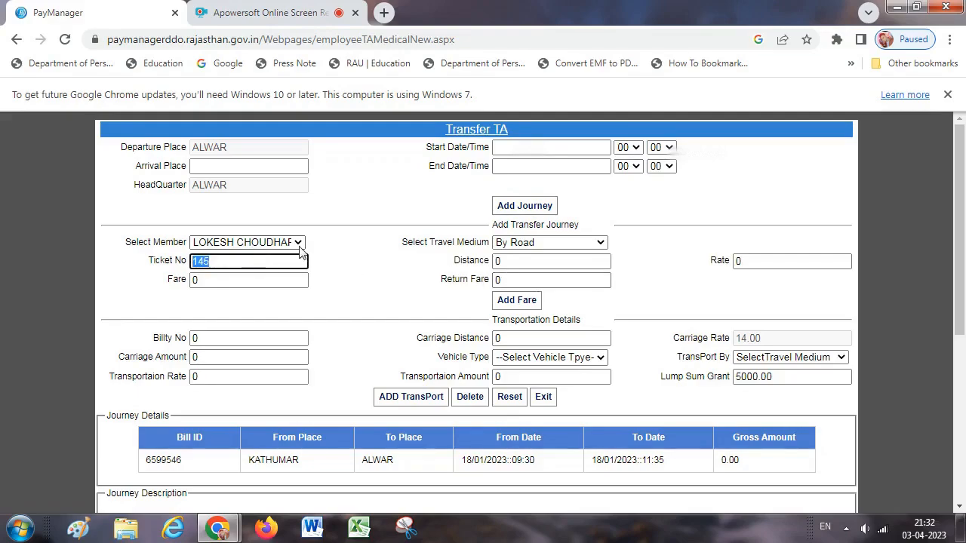
pyautogui.write('4')
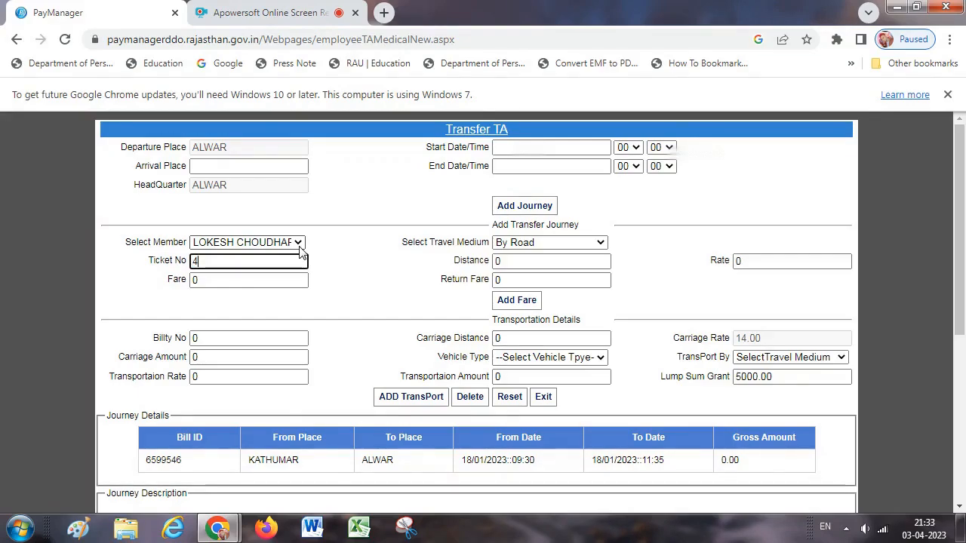
pyautogui.write('05')
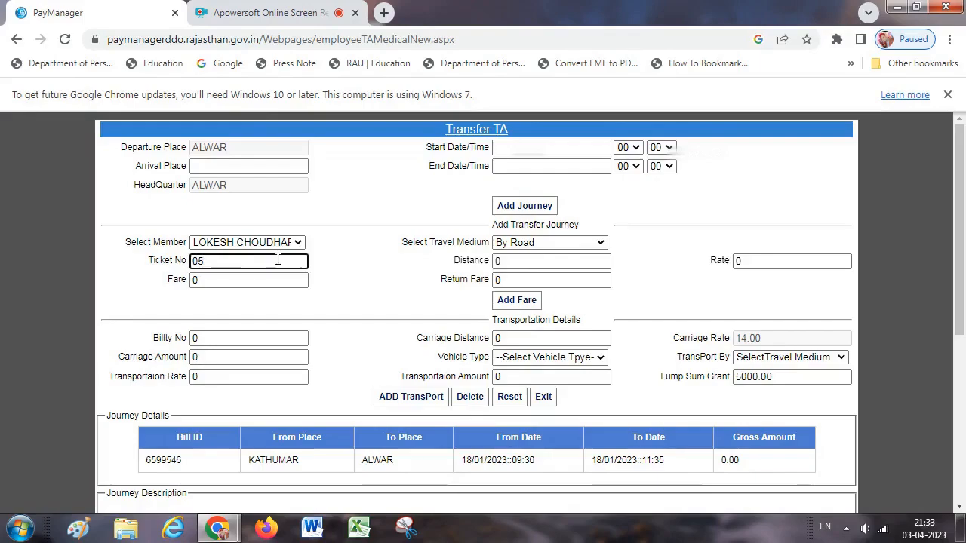
# Enter distance 70, fare 75 and return fare 75, then add the fare totalling 150.
pyautogui.click(518, 261)
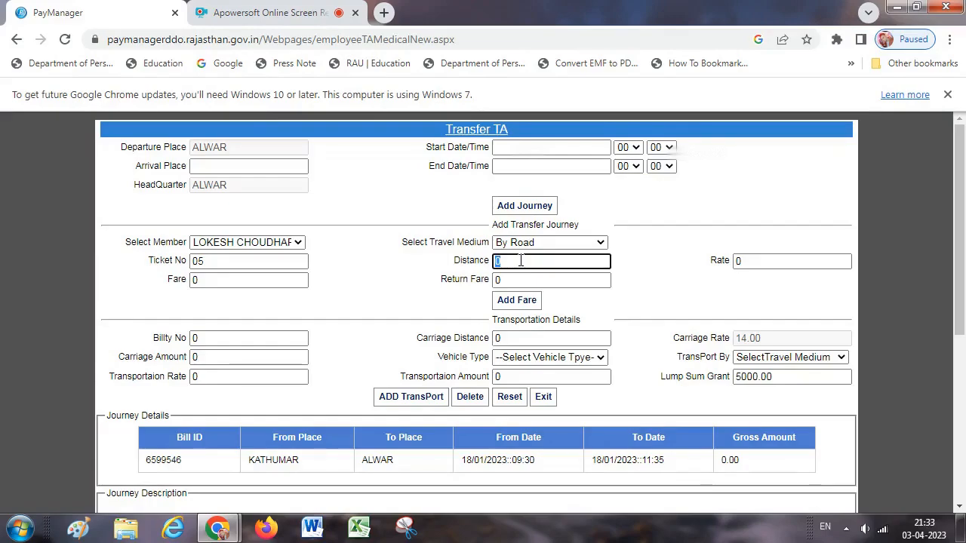
pyautogui.write('70')
pyautogui.click(204, 281)
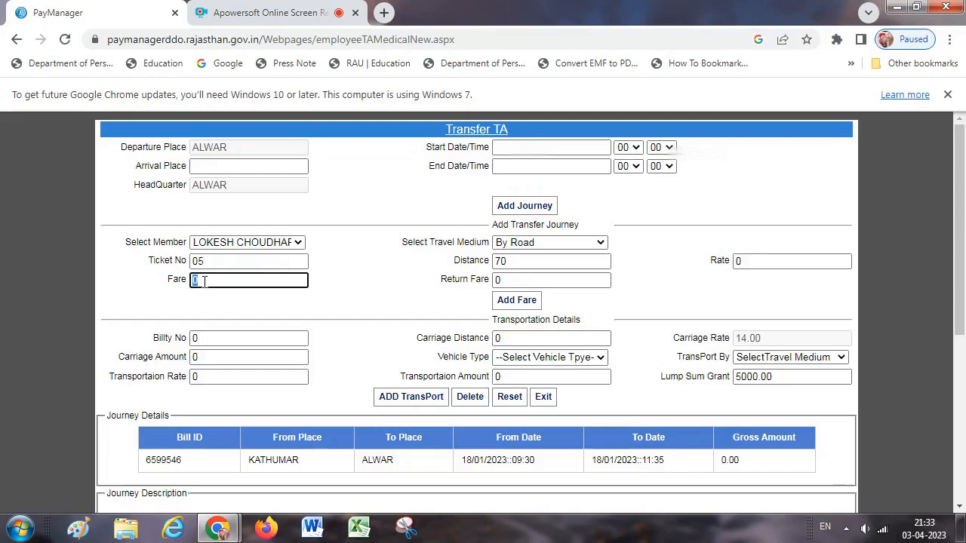
pyautogui.write('75')
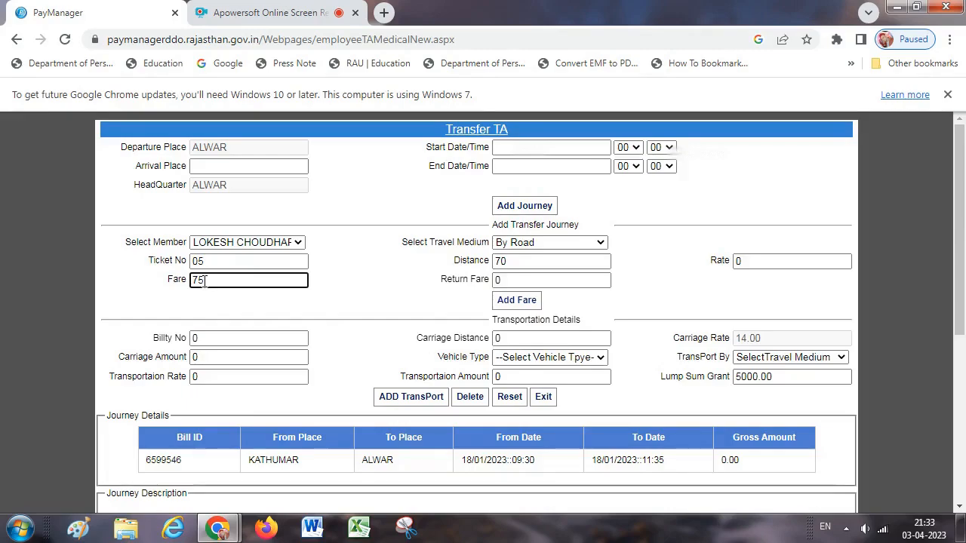
pyautogui.click(514, 282)
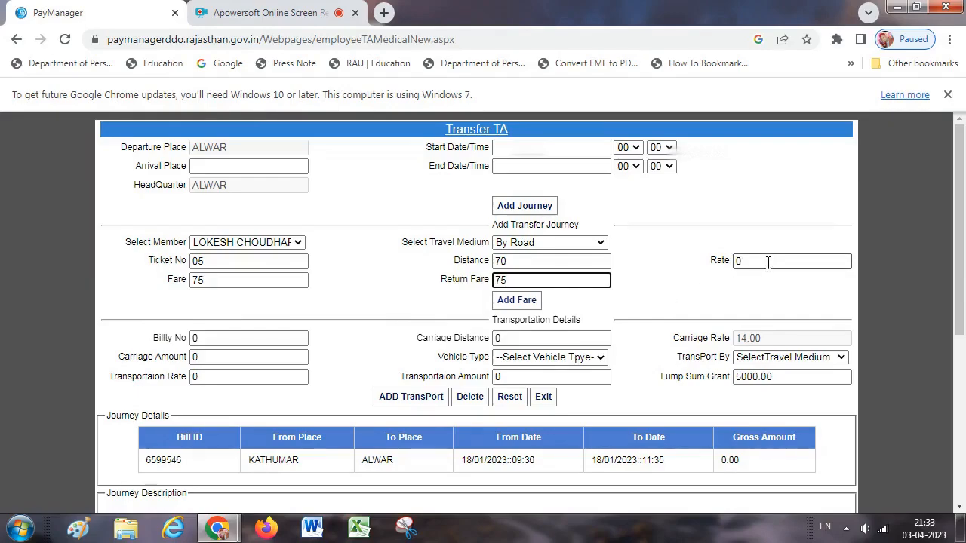
pyautogui.click(523, 304)
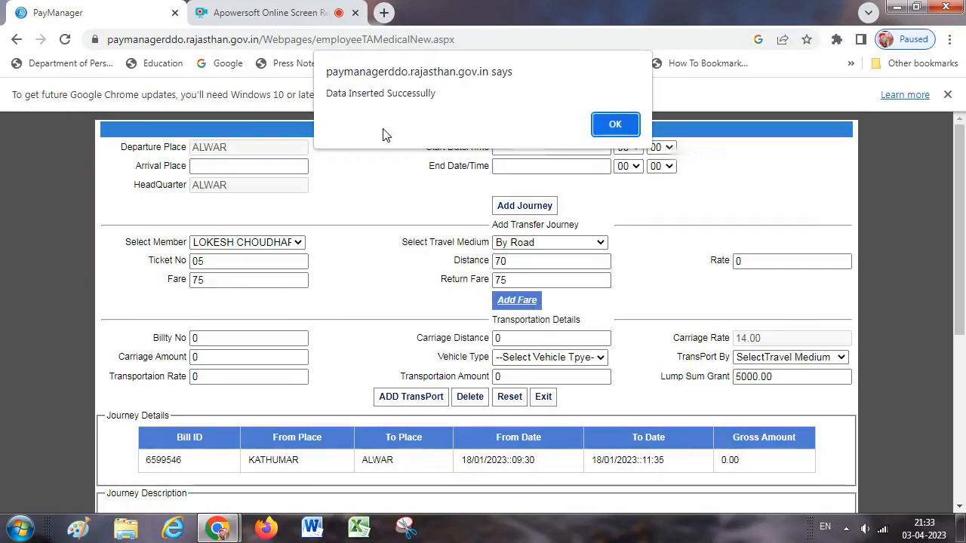
pyautogui.click(622, 129)
pyautogui.scroll(-2, 344, 295)
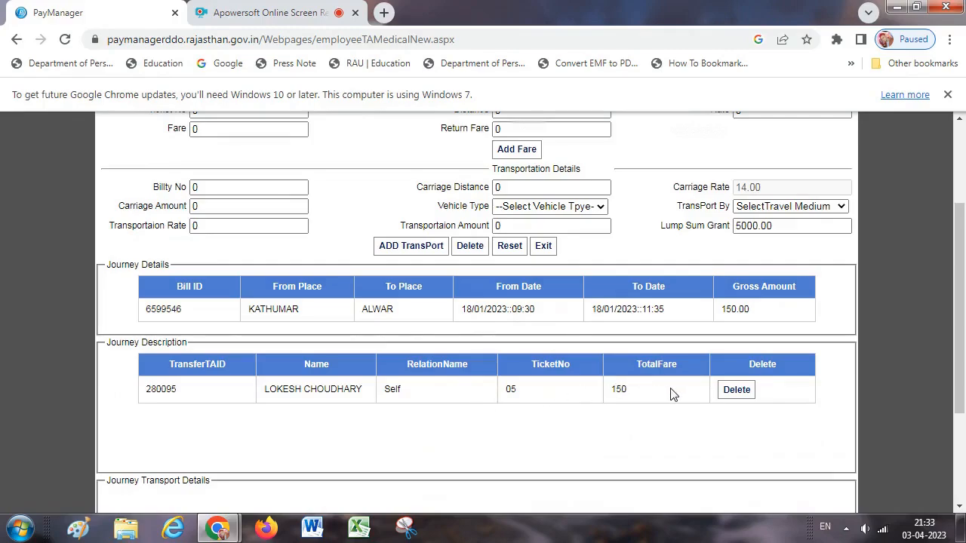
# Select the wife travelling By Road with ticket number 6.
pyautogui.scroll(1, 672, 395)
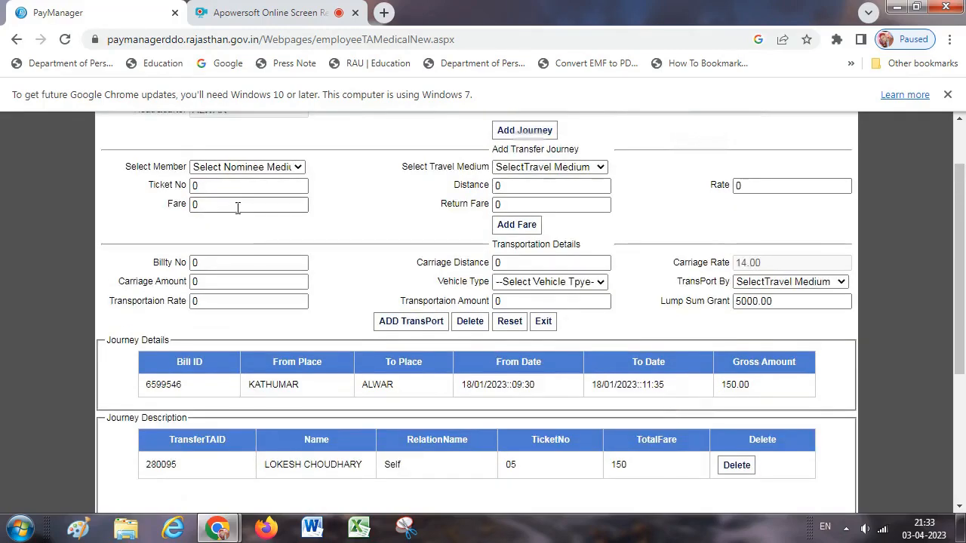
pyautogui.click(230, 169)
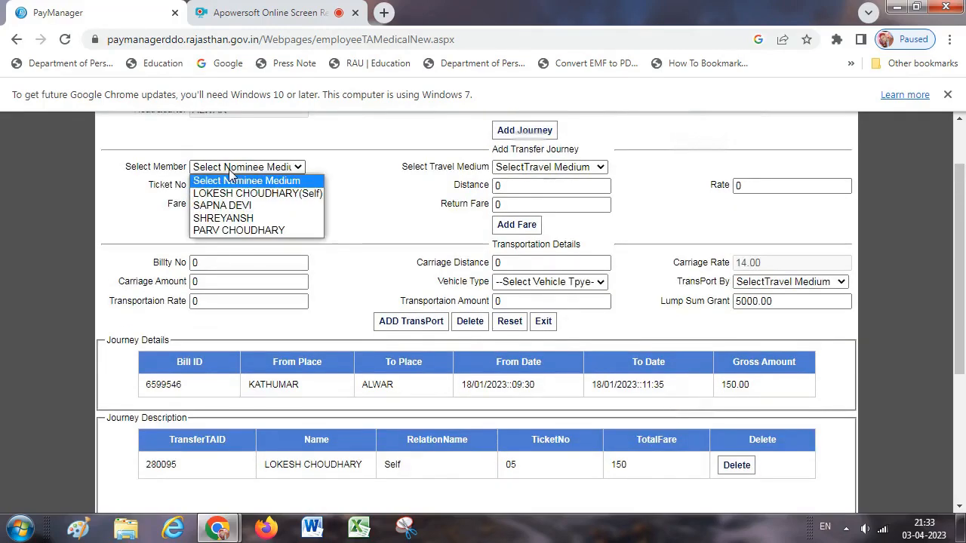
pyautogui.click(238, 206)
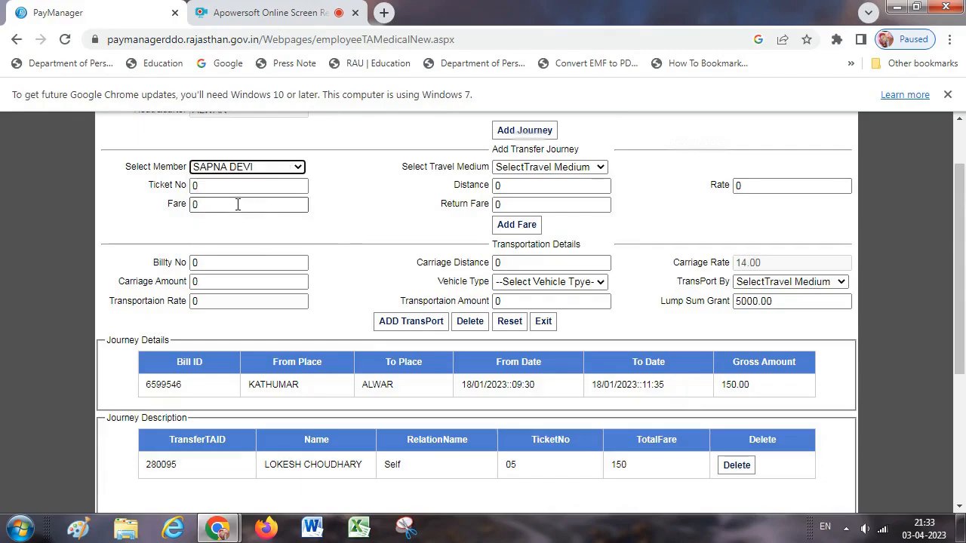
pyautogui.click(549, 167)
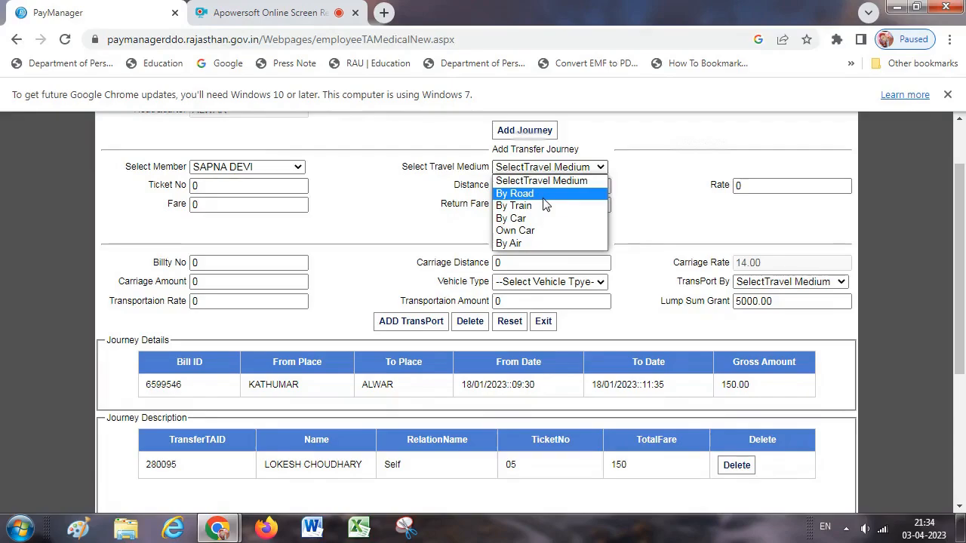
pyautogui.click(544, 198)
pyautogui.click(252, 187)
pyautogui.write('6')
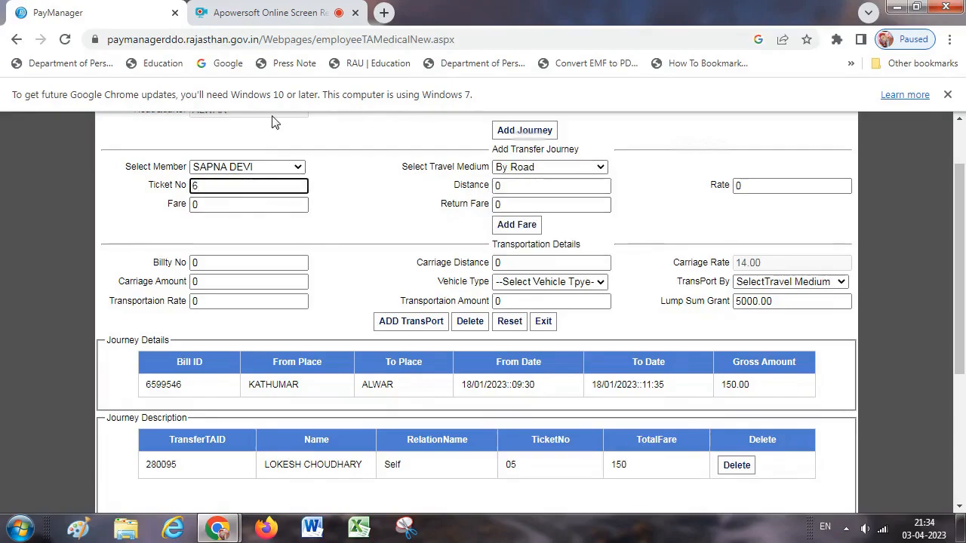
# Enter distance 70 and fare 55, then add the wife's fare to the bill.
pyautogui.click(516, 186)
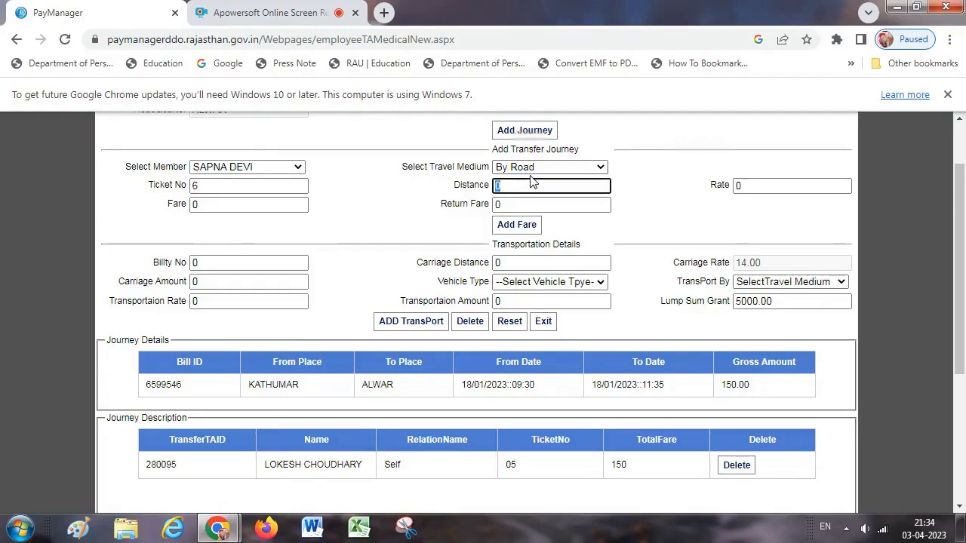
pyautogui.write('70')
pyautogui.click(215, 206)
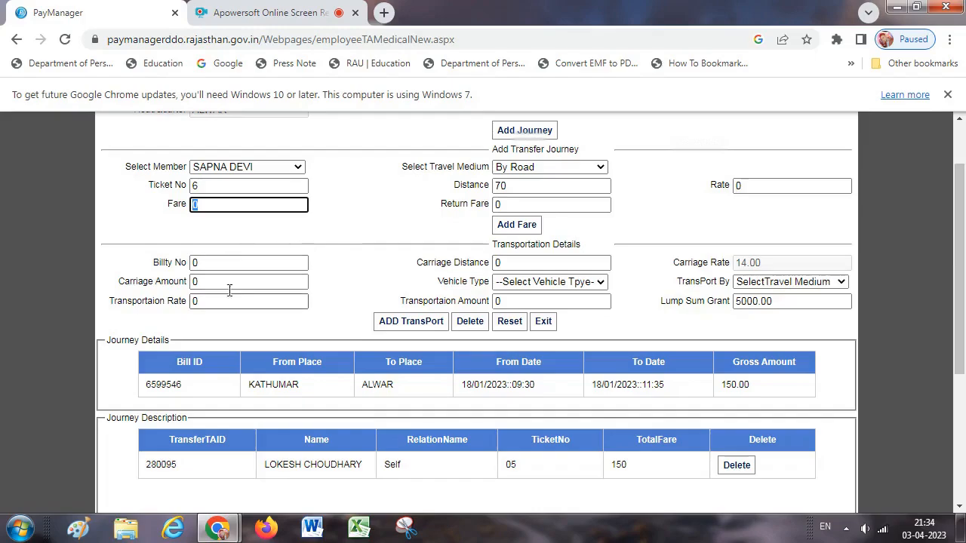
pyautogui.write('55')
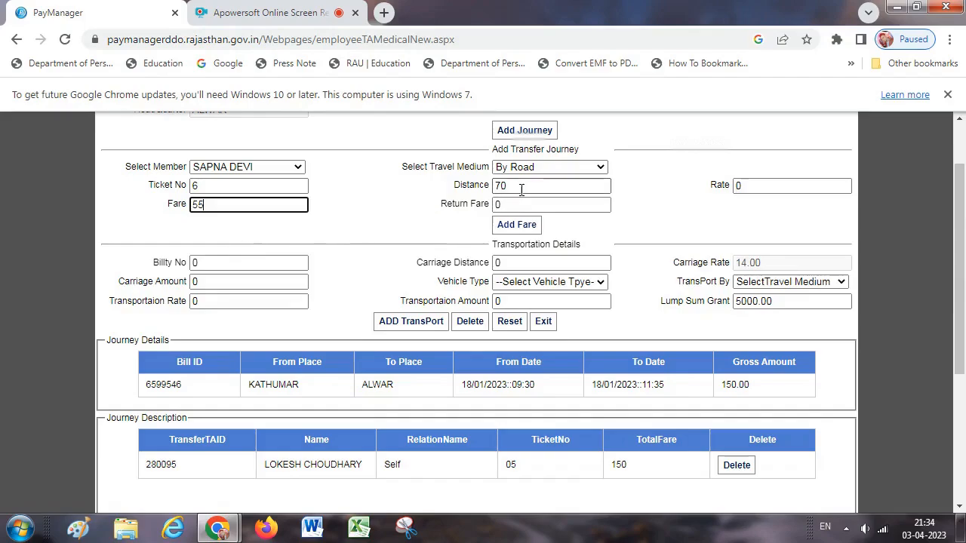
pyautogui.click(518, 226)
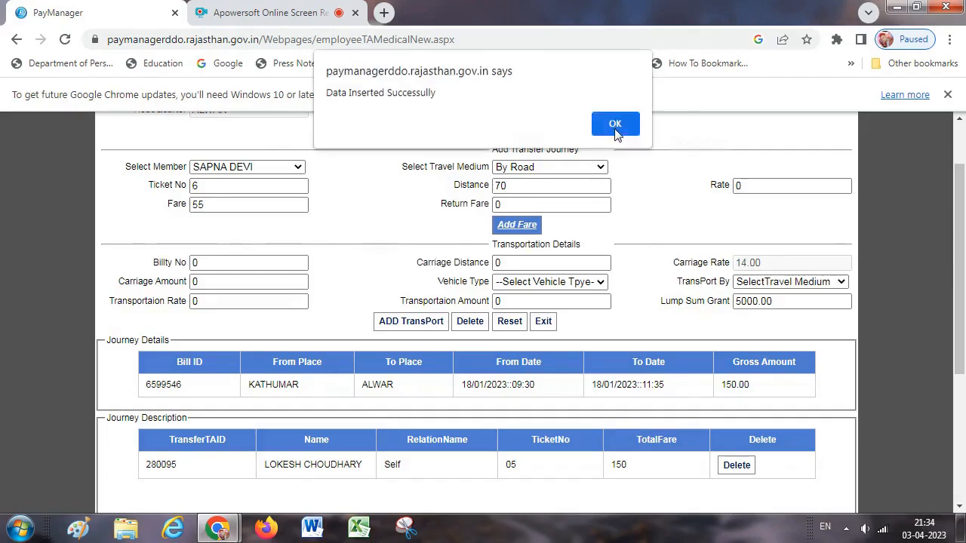
pyautogui.click(615, 124)
pyautogui.click(280, 168)
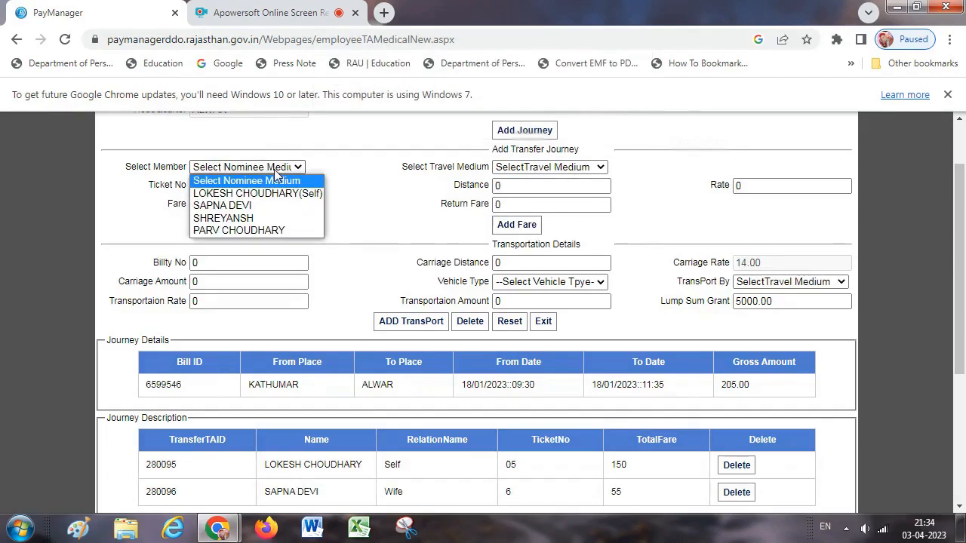
# Enter a By Road fare for the next family member with ticket 7 and distance 70.
pyautogui.click(258, 218)
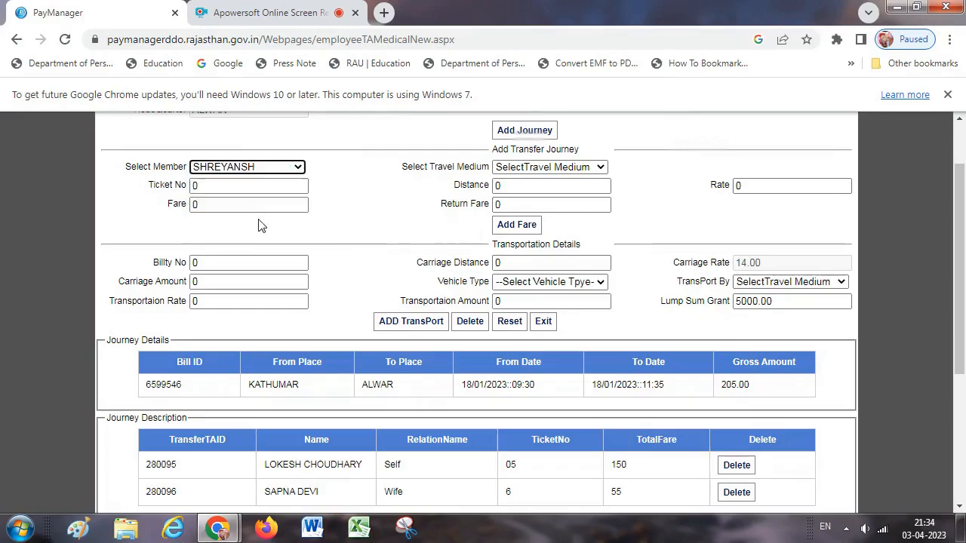
pyautogui.click(550, 169)
pyautogui.click(533, 193)
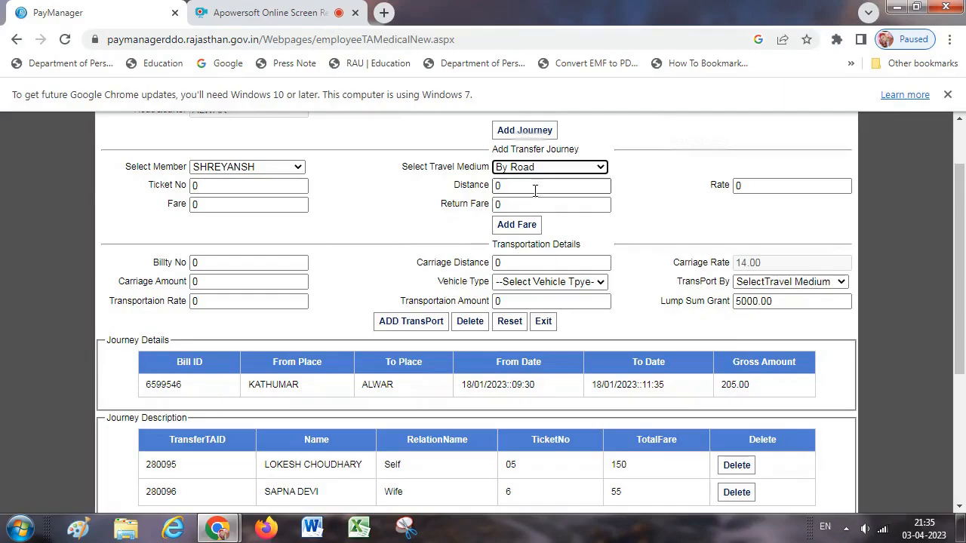
pyautogui.click(231, 188)
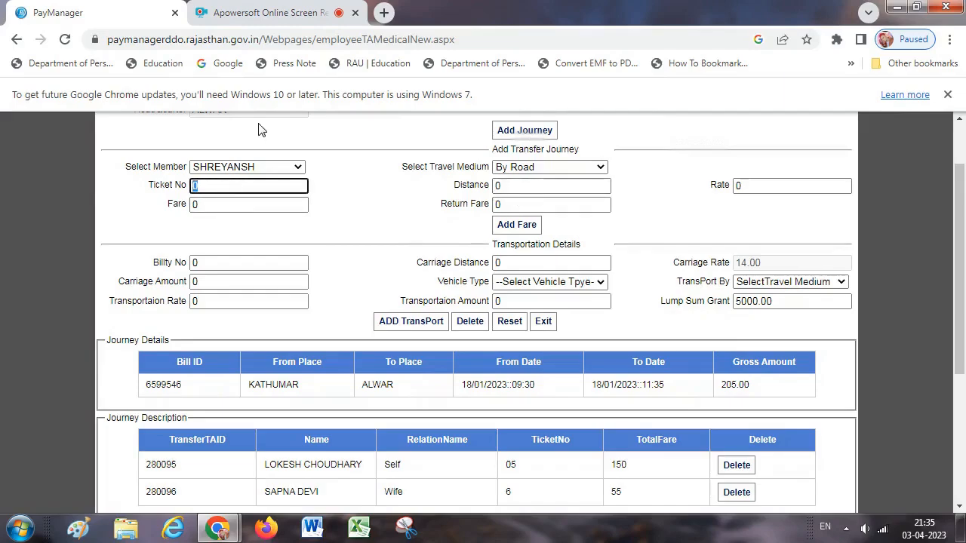
pyautogui.write('7')
pyautogui.press('Tab')
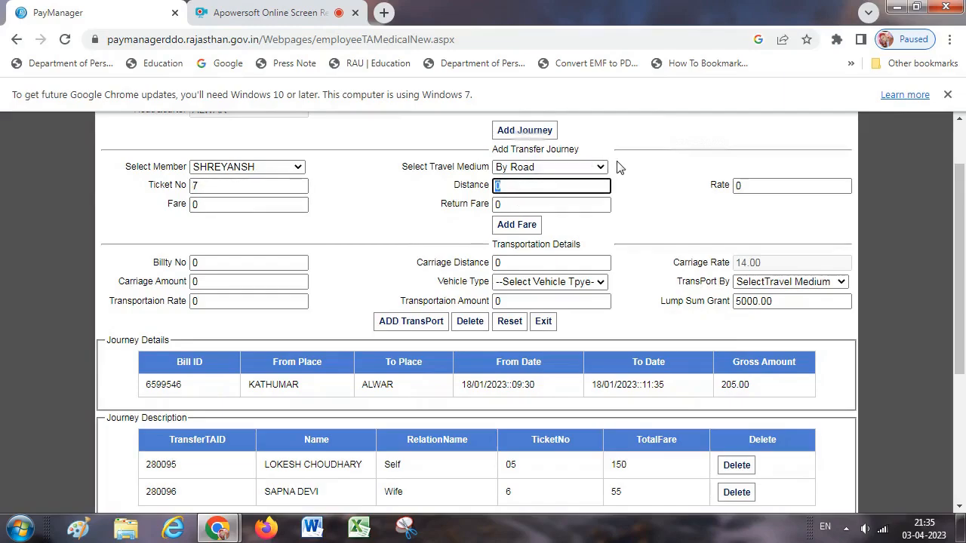
pyautogui.write('70')
pyautogui.click(211, 208)
pyautogui.write('75')
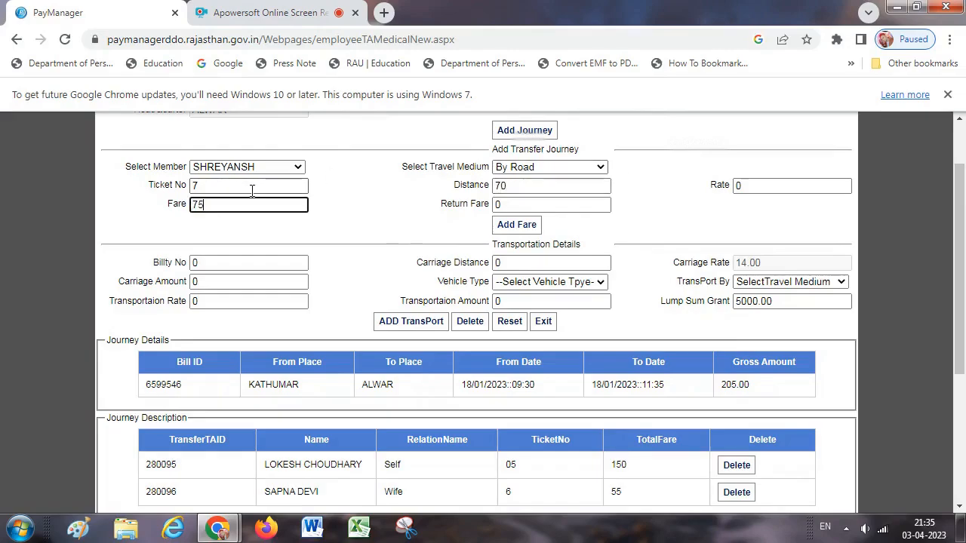
pyautogui.click(526, 226)
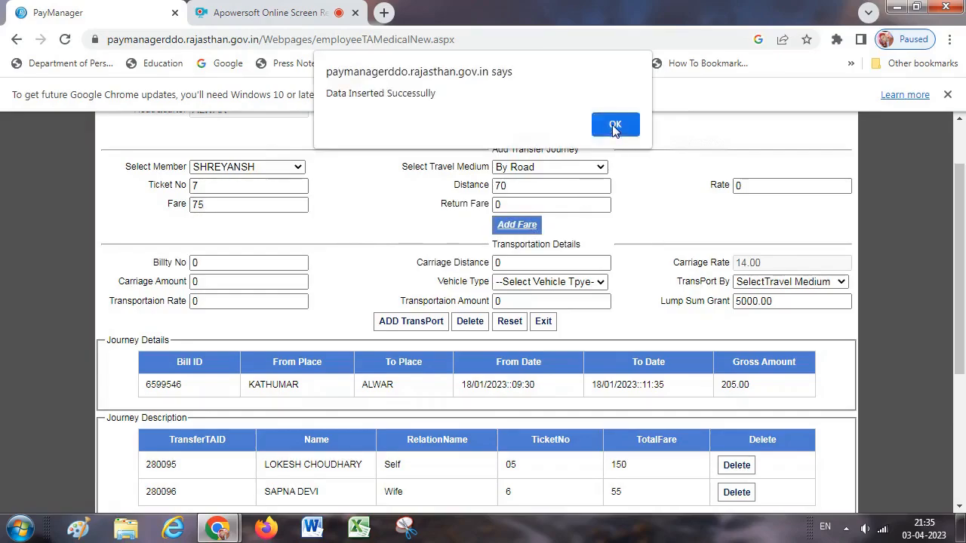
pyautogui.click(614, 124)
# Add the other son's By Road fare: ticket 8, distance 70, fare 75.
pyautogui.click(245, 167)
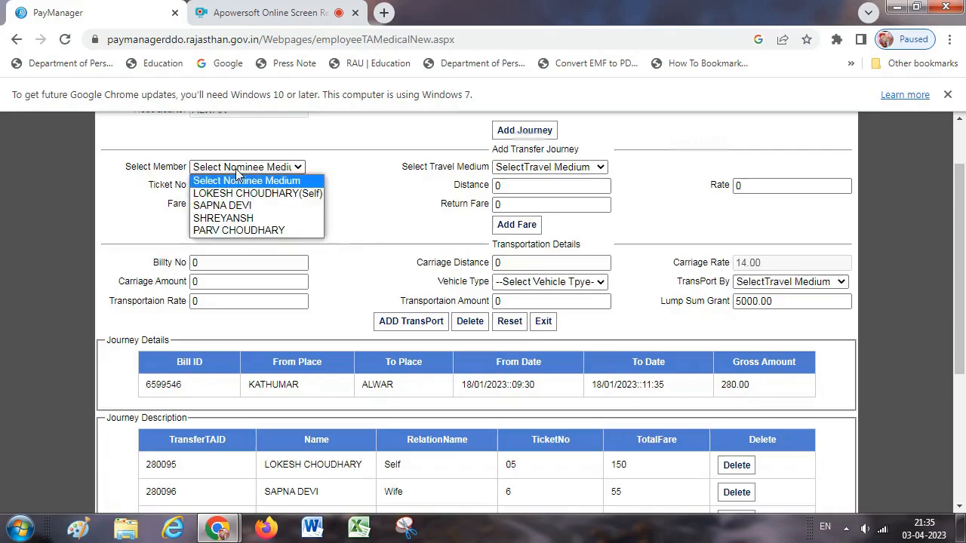
pyautogui.click(250, 229)
pyautogui.click(533, 169)
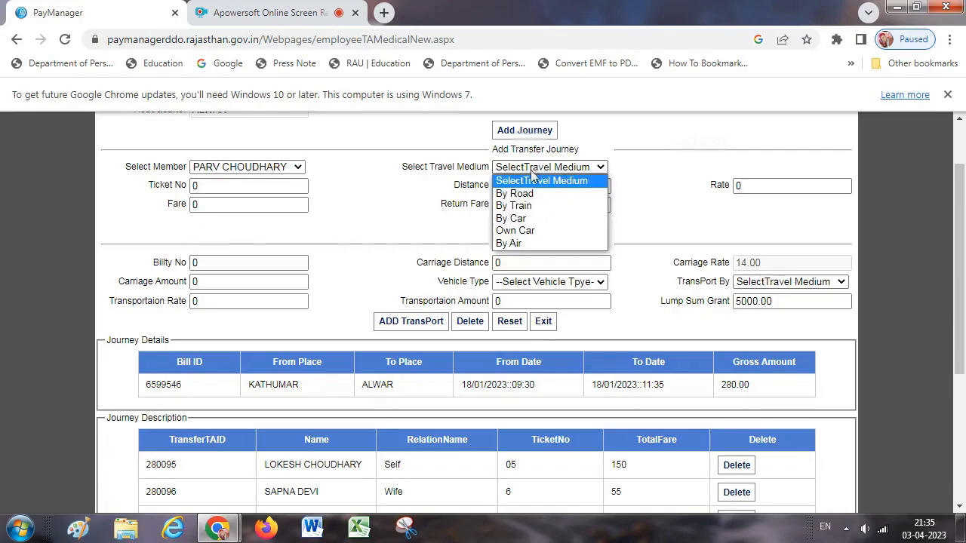
pyautogui.click(517, 196)
pyautogui.click(248, 186)
pyautogui.write('8')
pyautogui.doubleClick(532, 183)
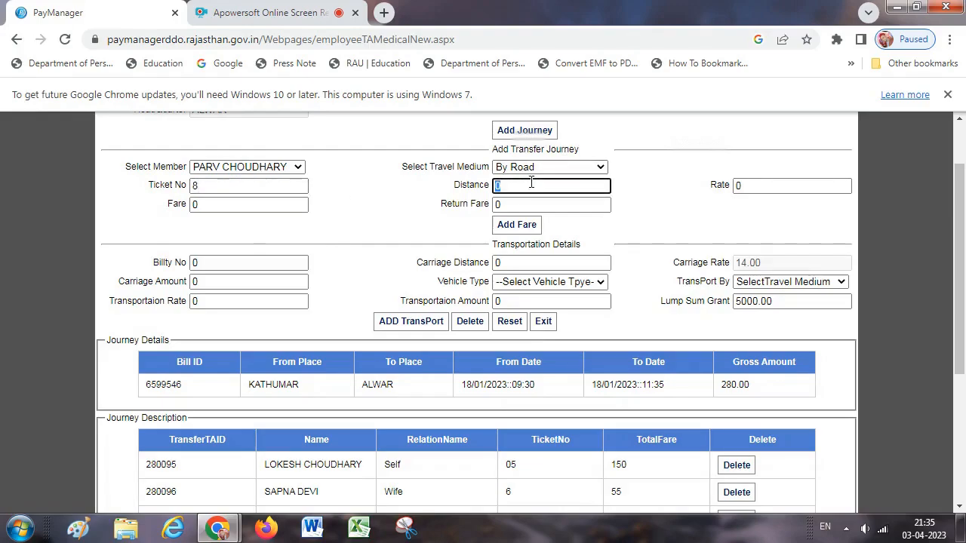
pyautogui.write('70')
pyautogui.click(216, 204)
pyautogui.press('BackSpace')
pyautogui.write('7')
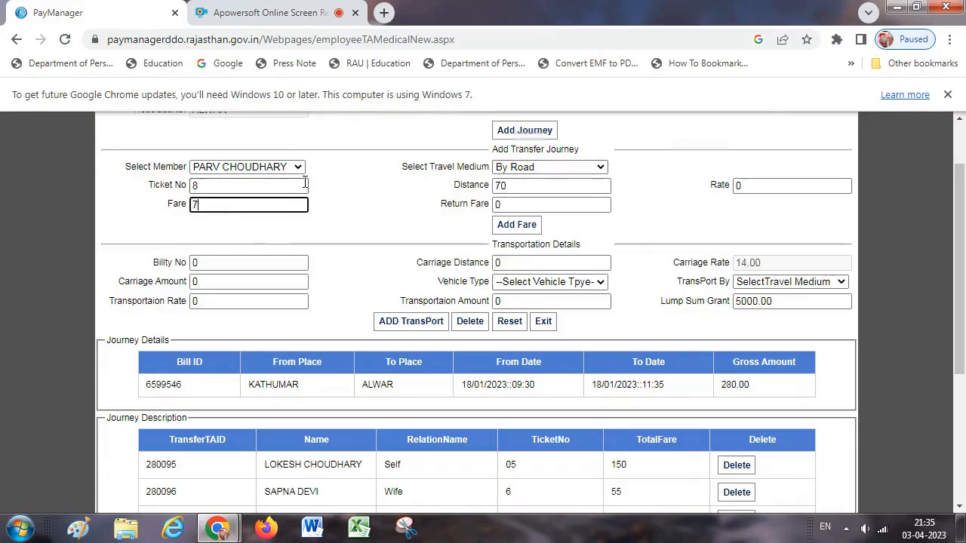
pyautogui.click(522, 226)
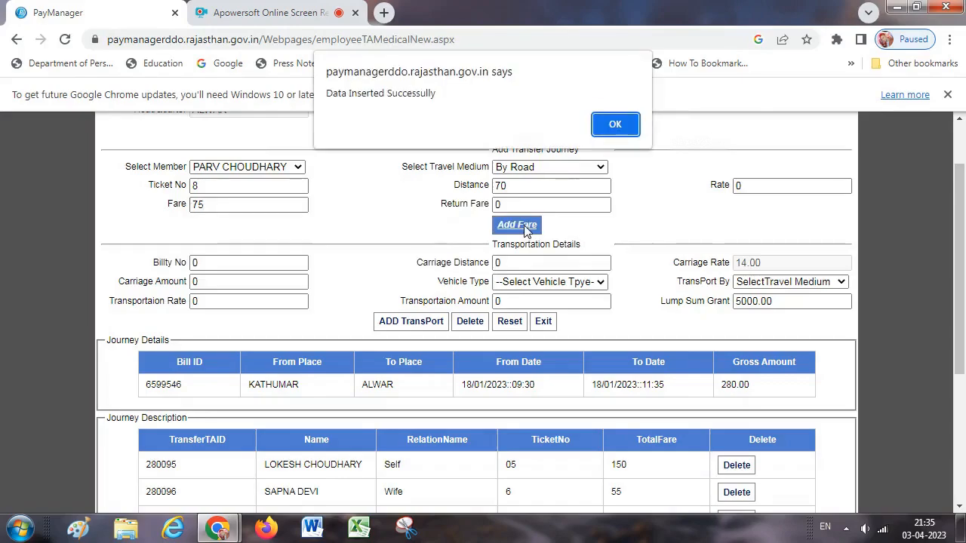
pyautogui.click(615, 124)
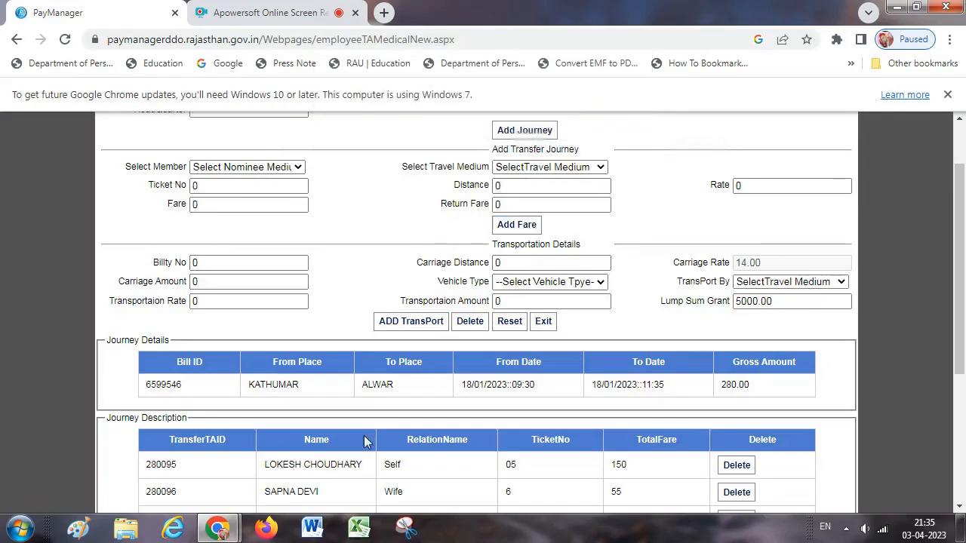
pyautogui.scroll(-3, 453, 450)
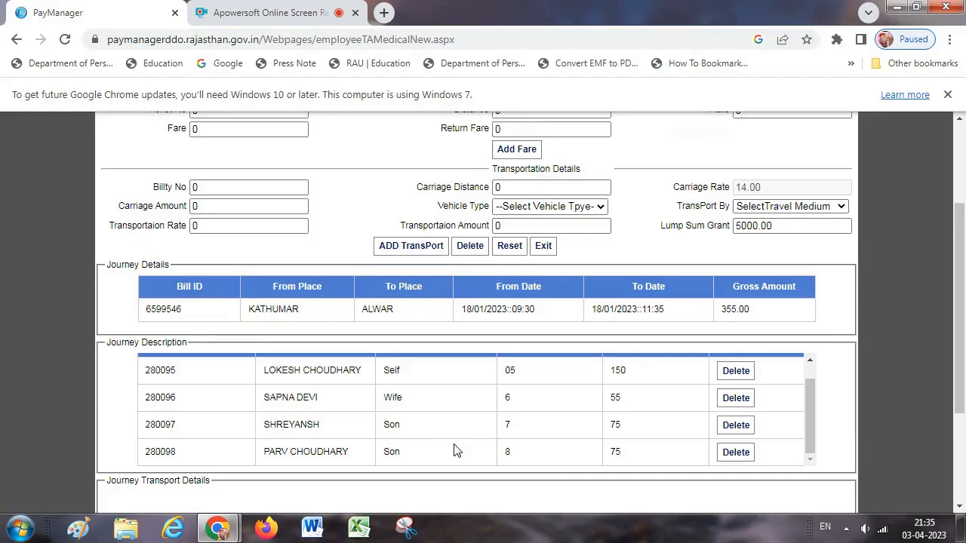
pyautogui.scroll(2, 498, 430)
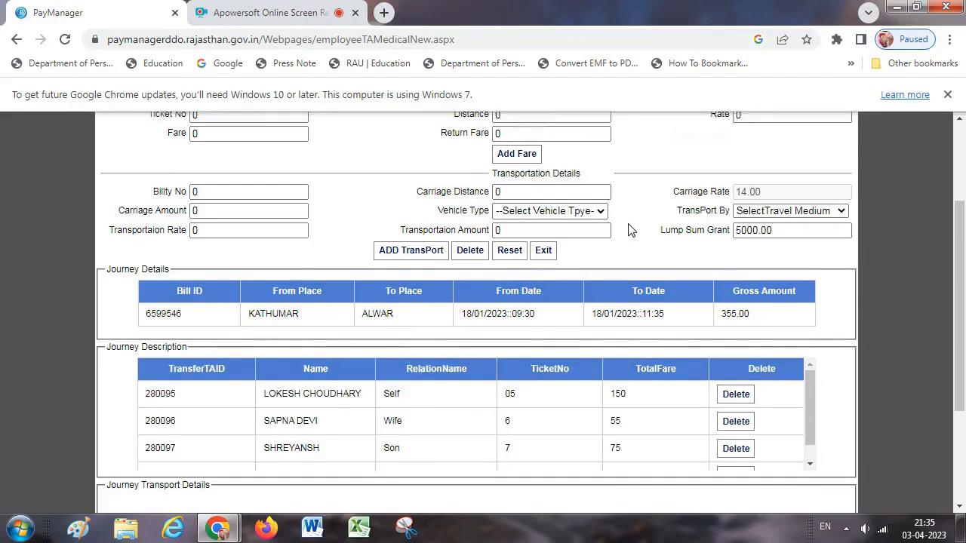
pyautogui.scroll(2, 633, 231)
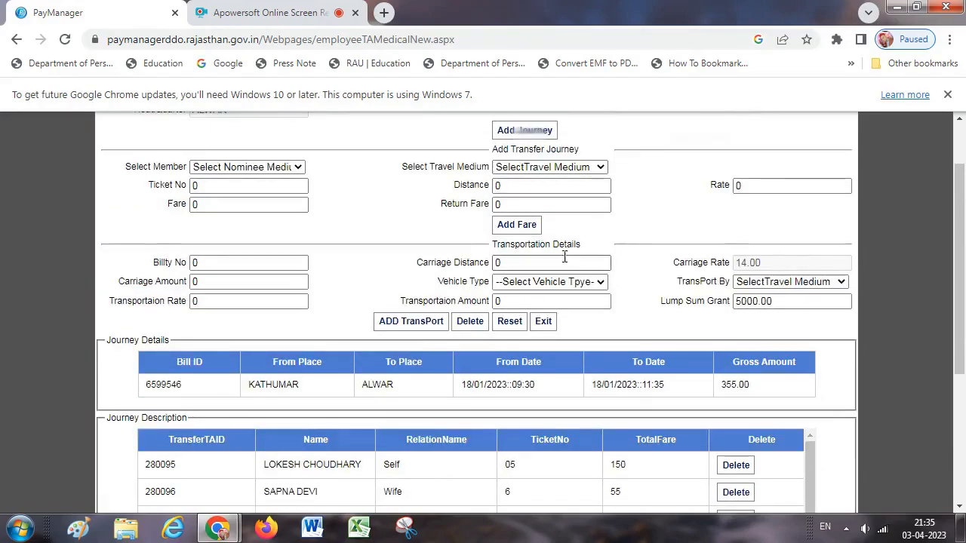
pyautogui.click(255, 259)
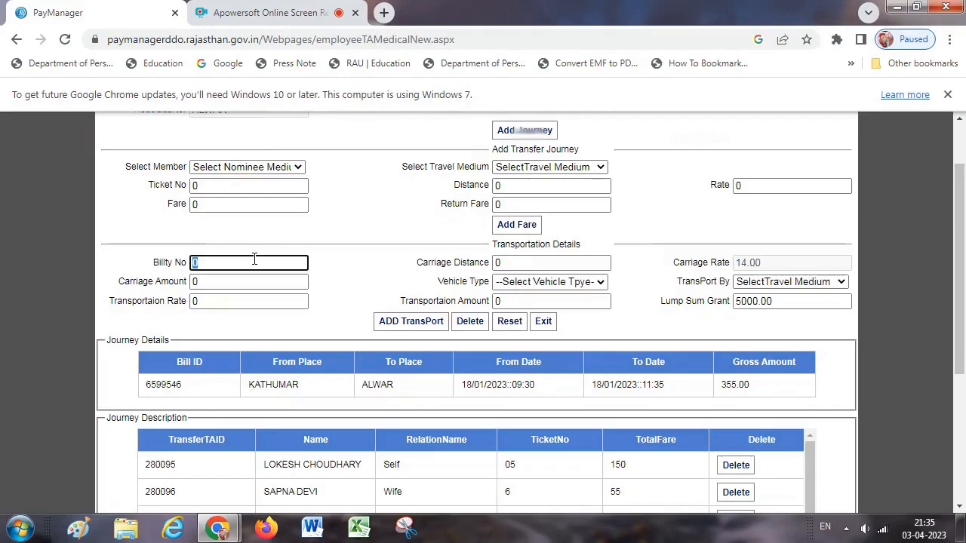
# Enter bilty number 125 and carriage distance 75, giving a carriage amount of 1050.
pyautogui.write('125')
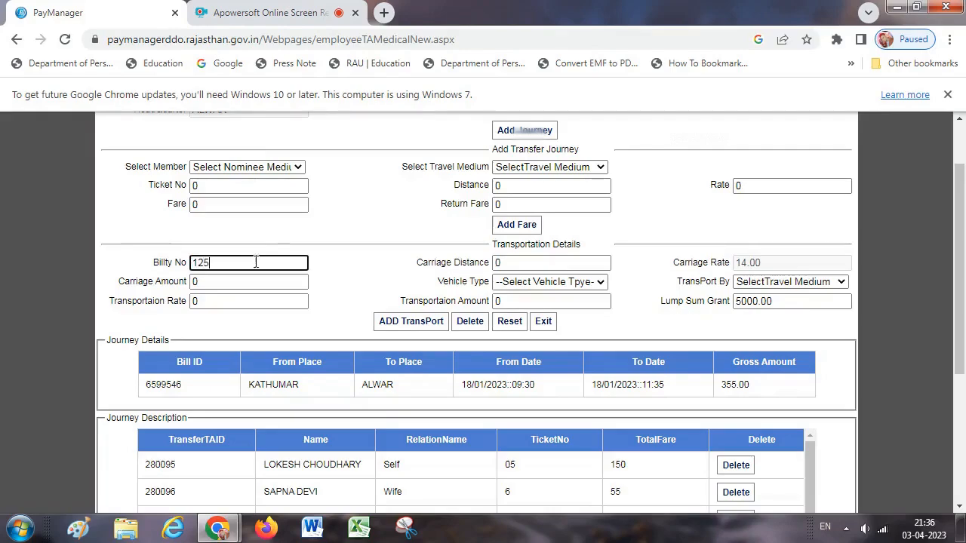
pyautogui.click(542, 262)
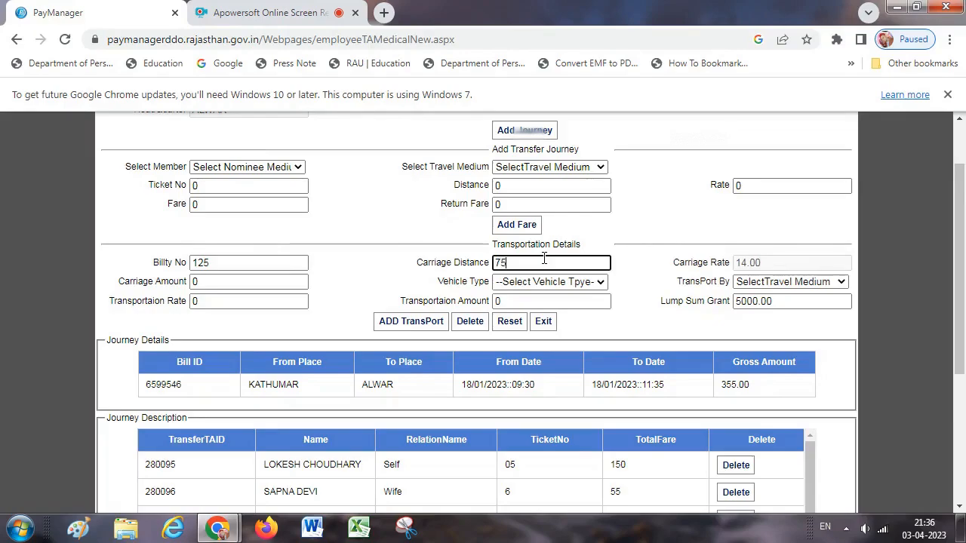
pyautogui.write('75')
pyautogui.click(676, 268)
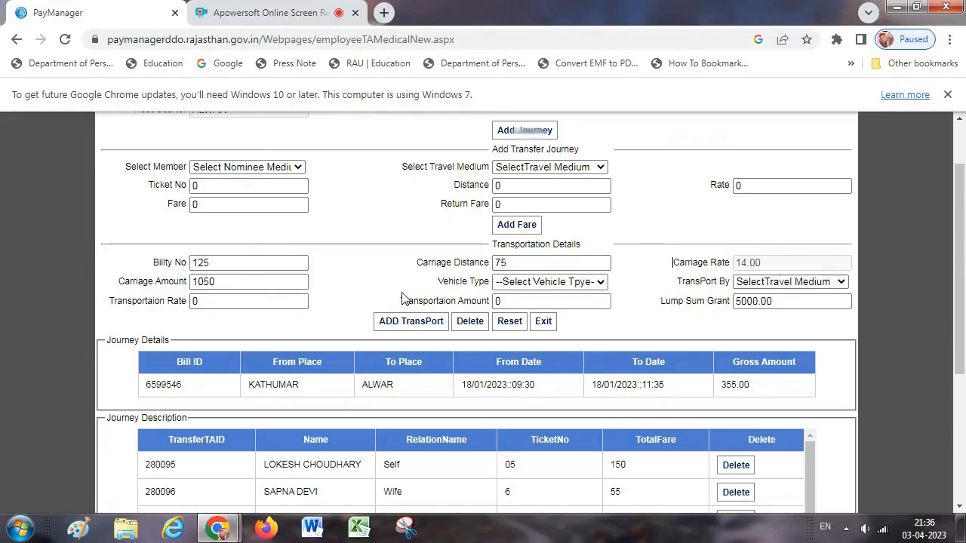
# Leave Vehicle Type and TransPort By unselected and save the transportation details.
pyautogui.click(529, 284)
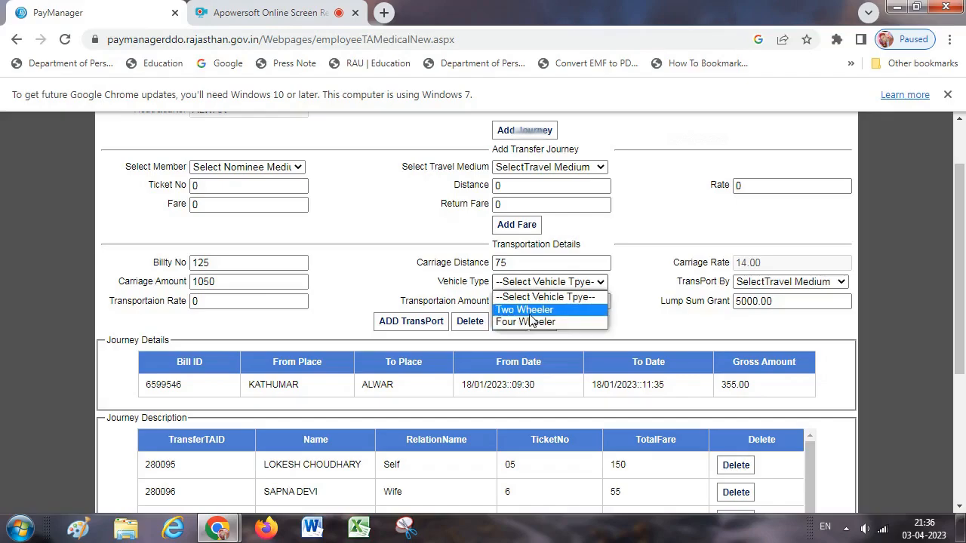
pyautogui.click(632, 286)
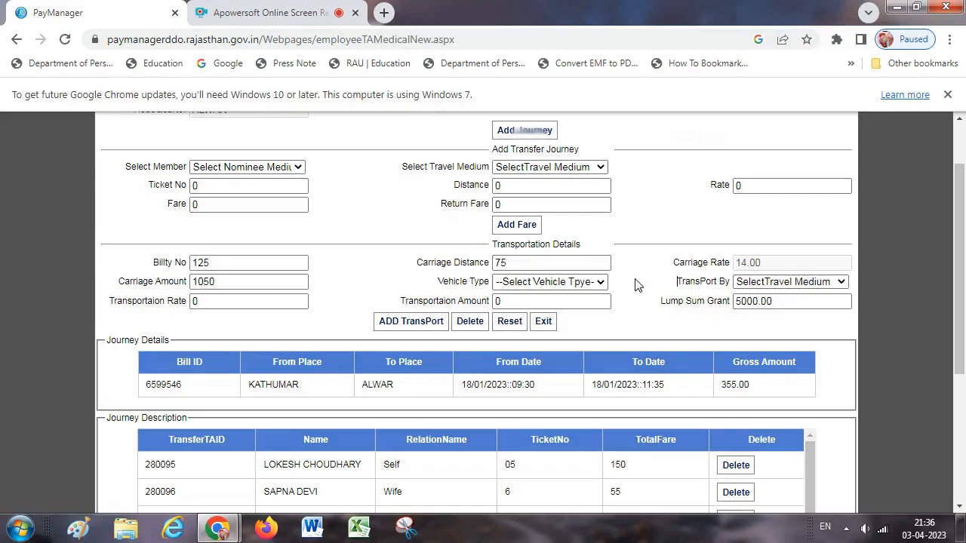
pyautogui.click(773, 285)
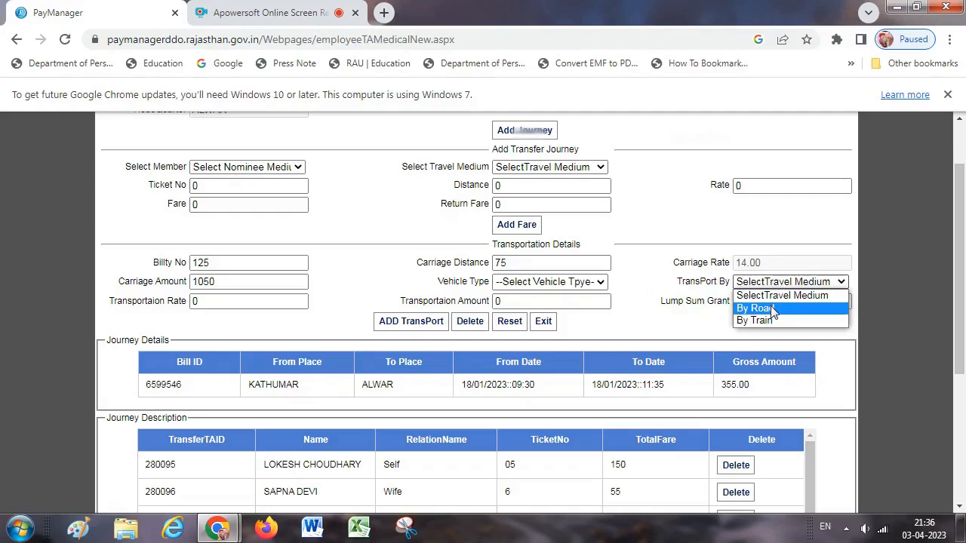
pyautogui.click(771, 310)
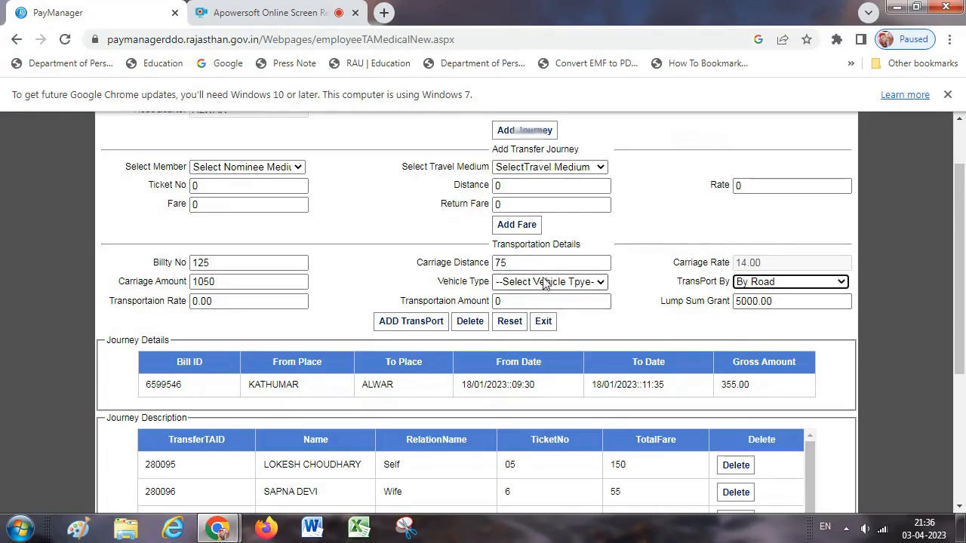
pyautogui.click(782, 286)
pyautogui.click(766, 295)
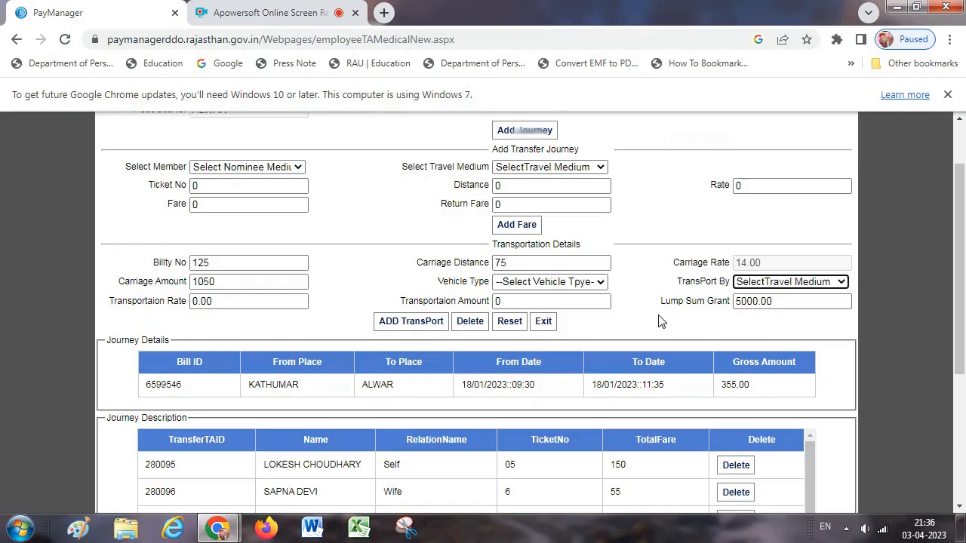
pyautogui.click(414, 324)
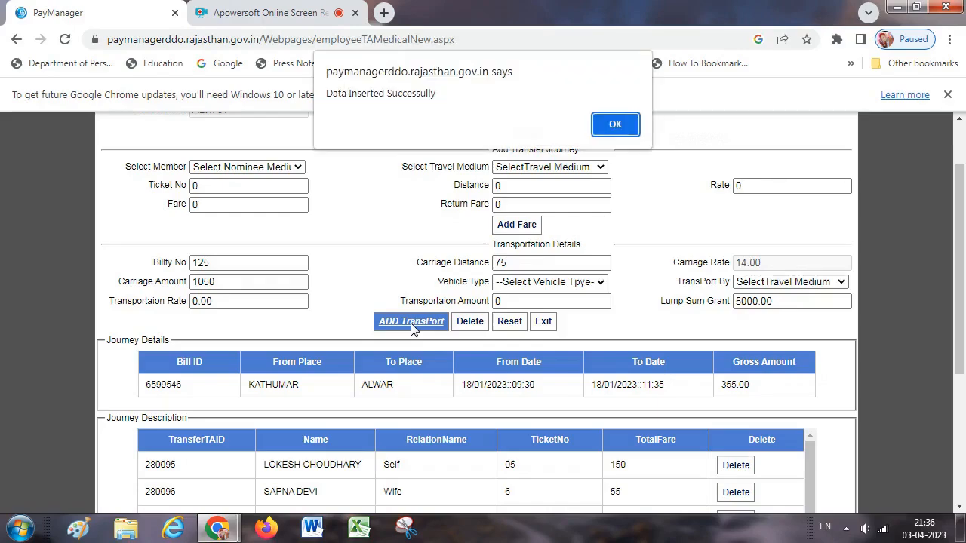
# Acknowledge the saved transport entry and review bilty 125, carriage 1050, lump sum 5000 and gross 6405.00.
pyautogui.click(626, 127)
pyautogui.scroll(-2, 536, 396)
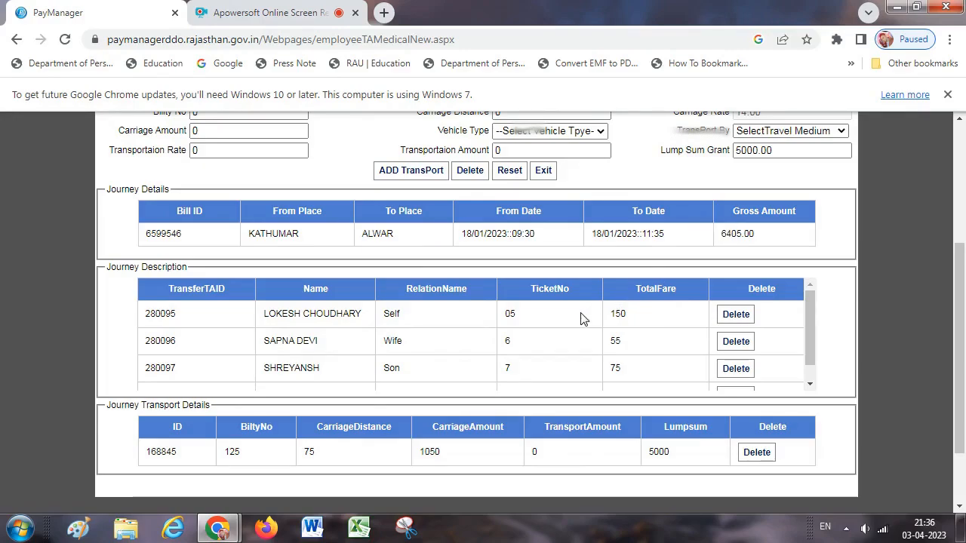
pyautogui.scroll(-3, 381, 329)
pyautogui.scroll(-1, 381, 330)
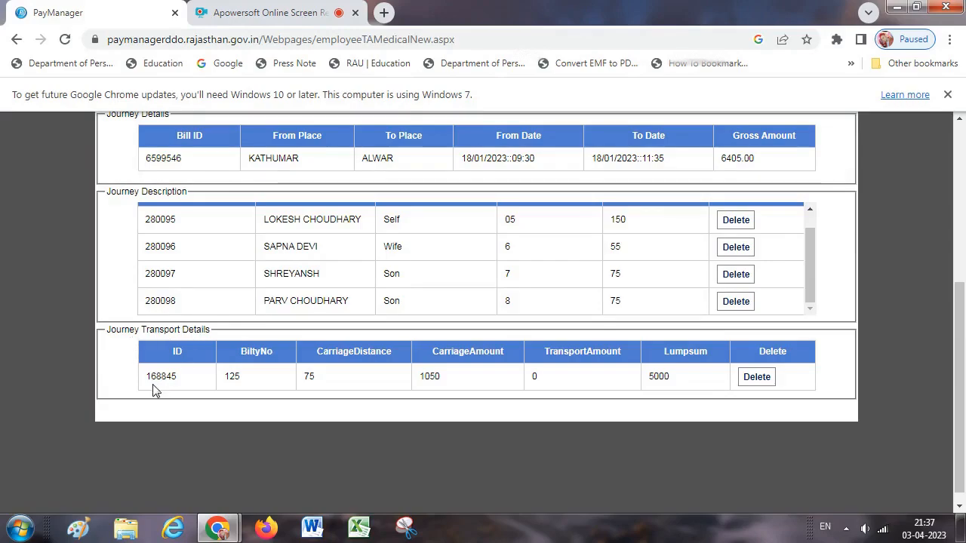
pyautogui.scroll(4, 571, 359)
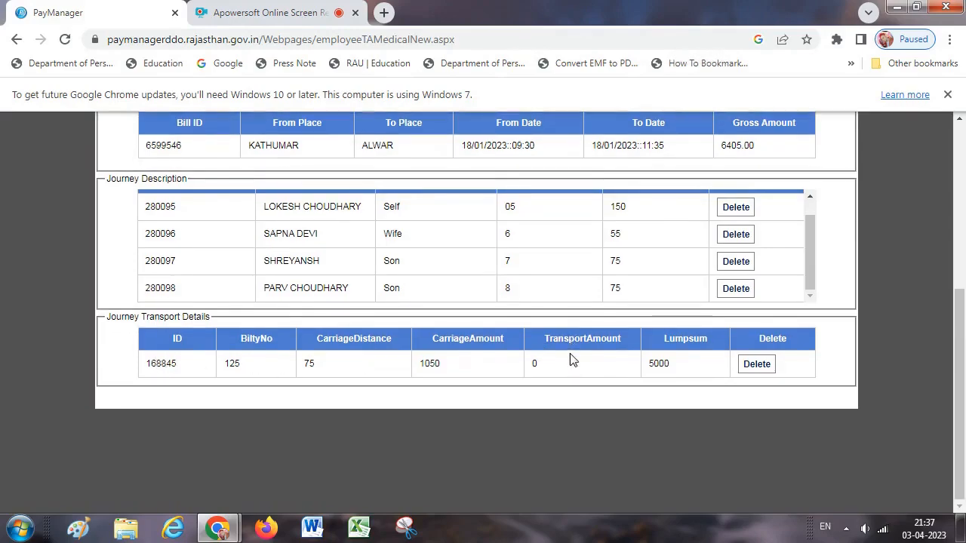
# Leave the Transfer TA form and go to Employee Corner > TA Medical Bills > Employee Bill Forward.
pyautogui.click(546, 384)
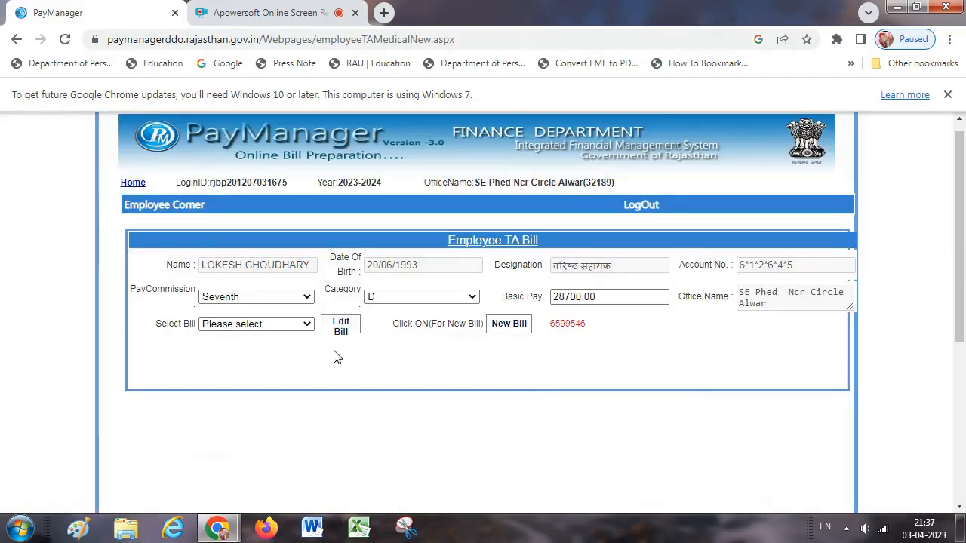
pyautogui.moveTo(189, 203)
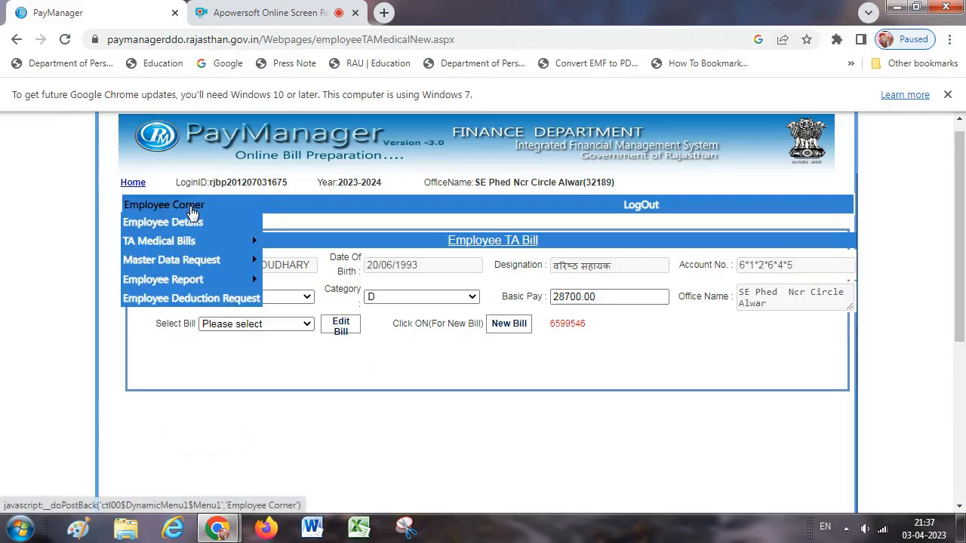
pyautogui.moveTo(190, 240)
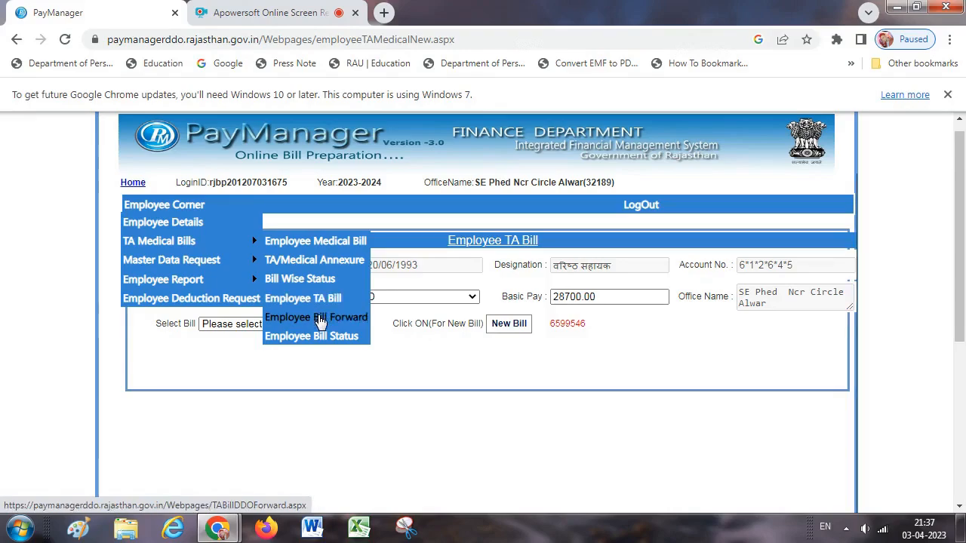
pyautogui.click(320, 318)
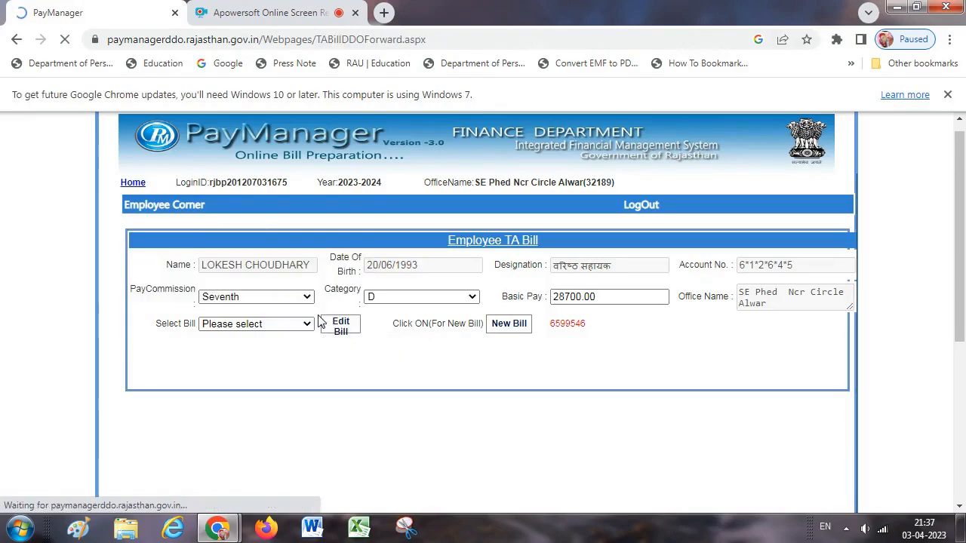
# Filter to bill type TA Bill, subtype Transfer TA, and open the document upload list.
pyautogui.click(446, 277)
pyautogui.click(444, 304)
pyautogui.click(445, 296)
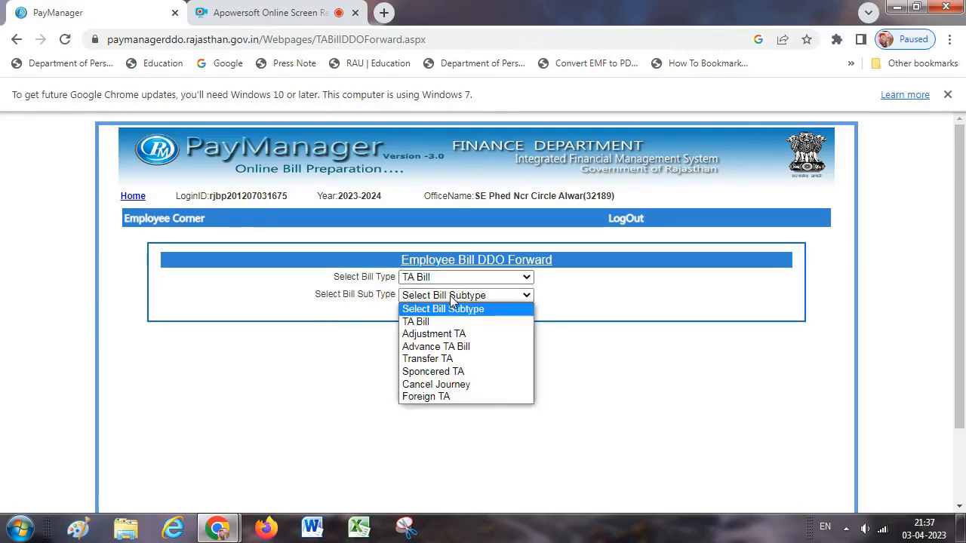
pyautogui.click(450, 359)
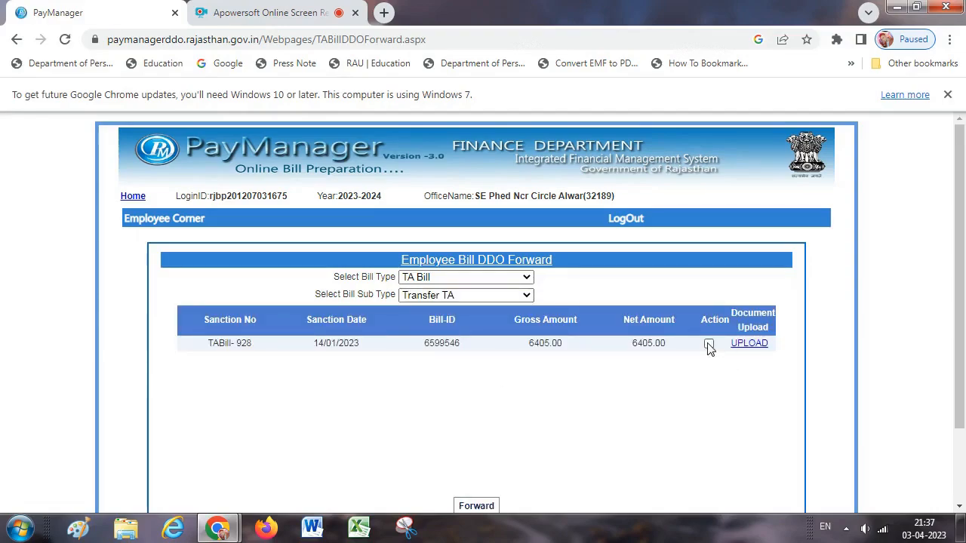
pyautogui.click(747, 345)
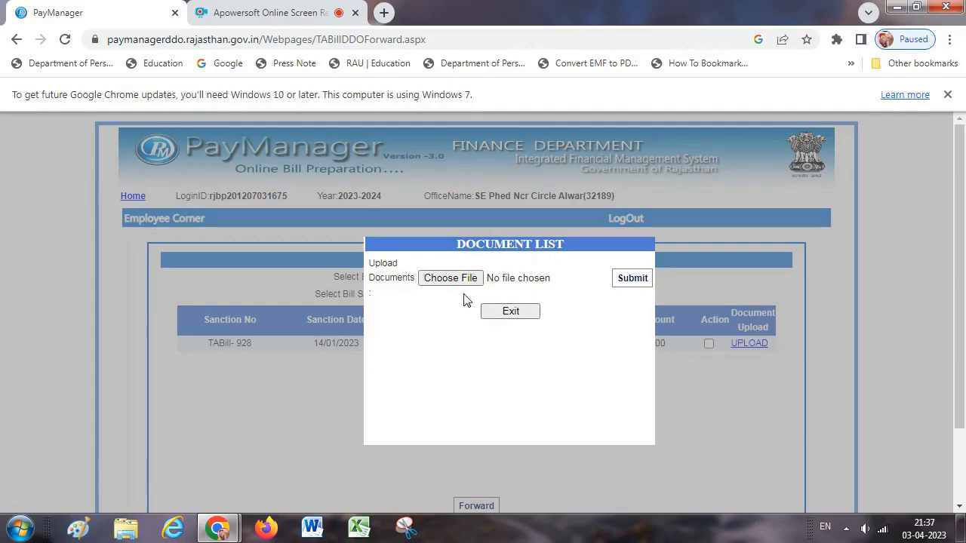
# Upload ALL ORDER.pdf from the Desktop to bill TABill-928 and close the document list.
pyautogui.click(447, 282)
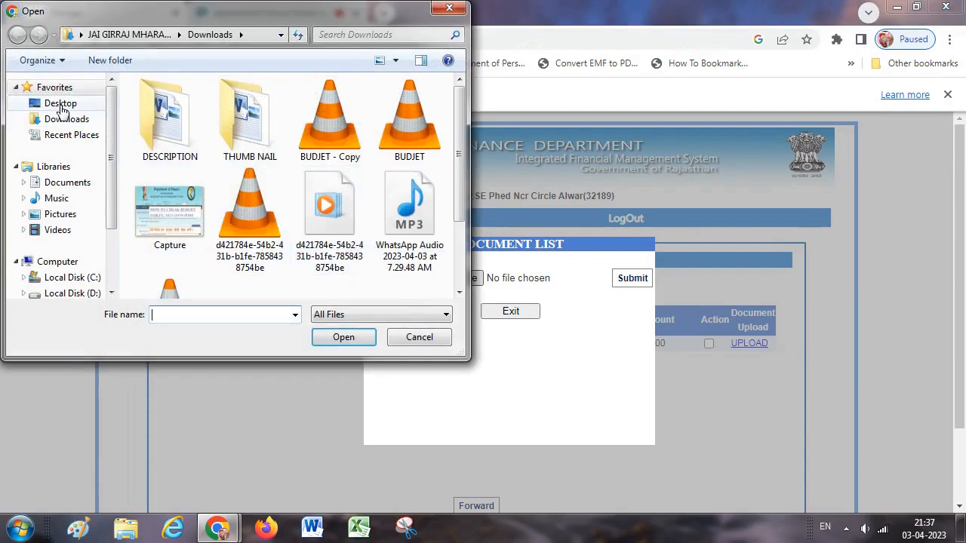
pyautogui.click(59, 103)
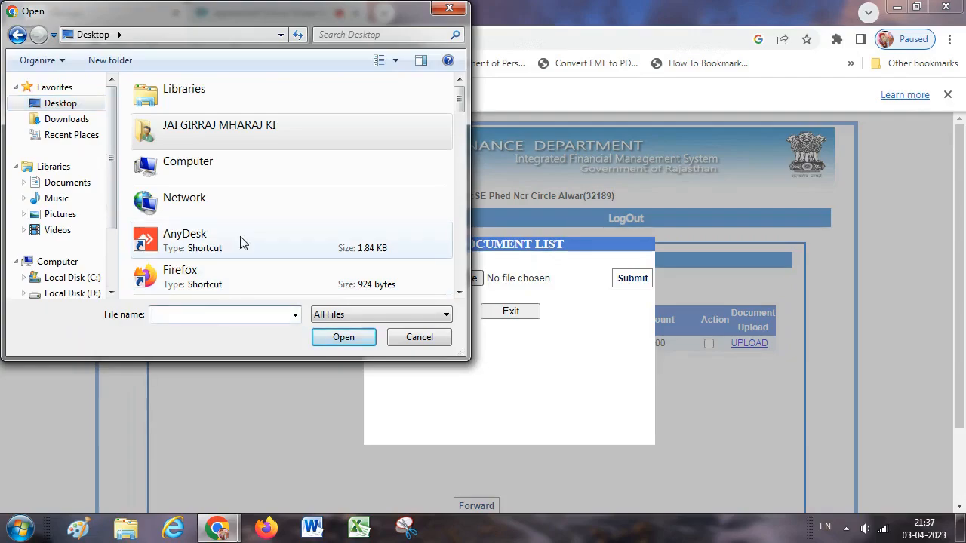
pyautogui.write('A')
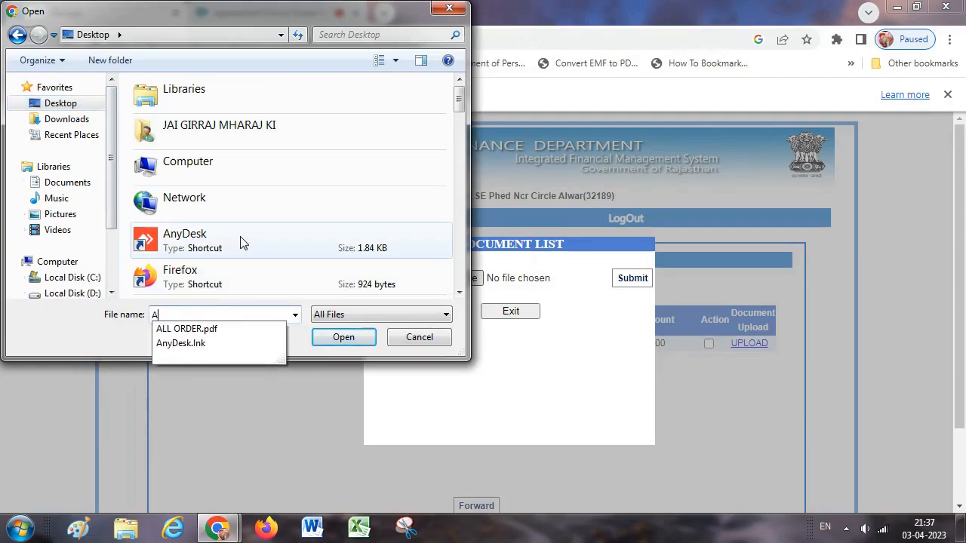
pyautogui.click(224, 329)
pyautogui.click(334, 338)
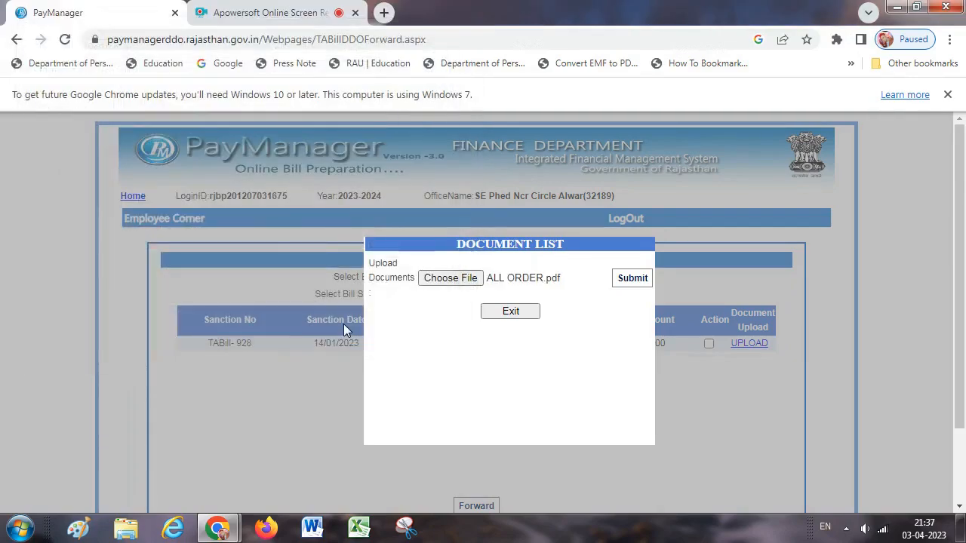
pyautogui.click(632, 278)
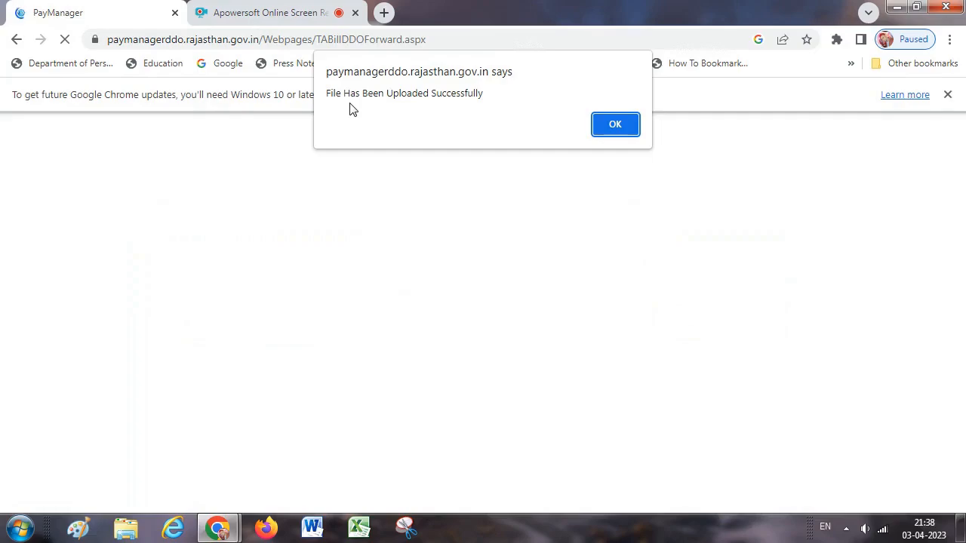
pyautogui.click(615, 124)
pyautogui.click(520, 315)
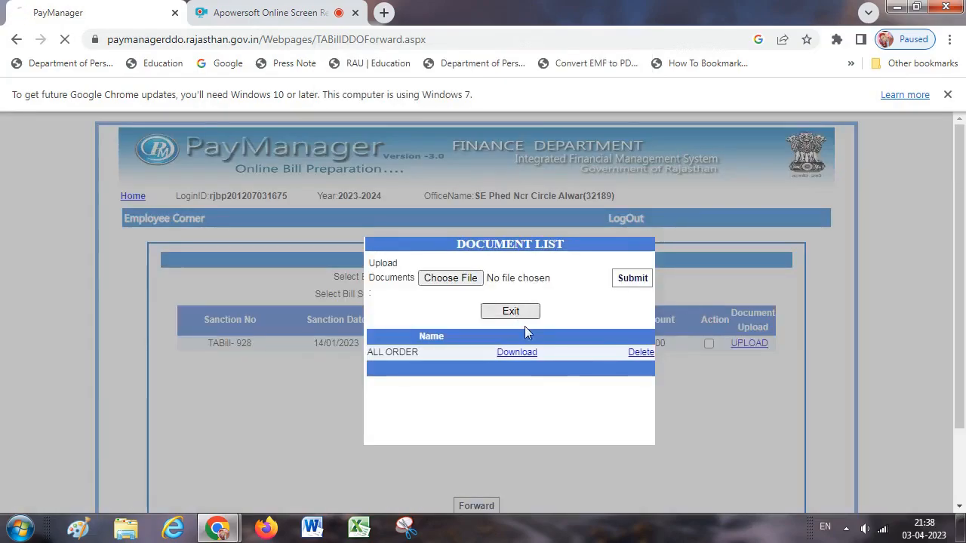
pyautogui.scroll(-1, 537, 372)
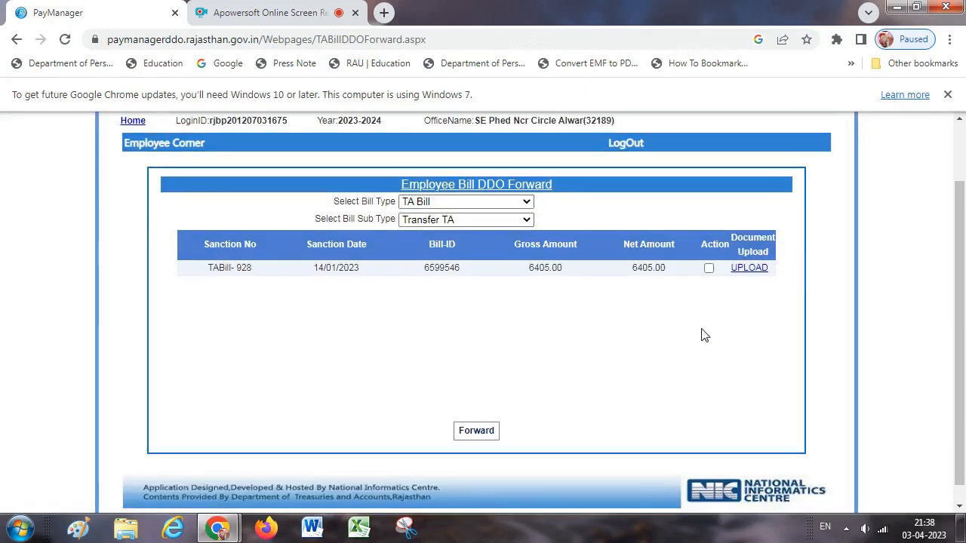
# Mark bill TABill-928 and forward it to the DDO.
pyautogui.click(709, 268)
pyautogui.scroll(-1, 478, 445)
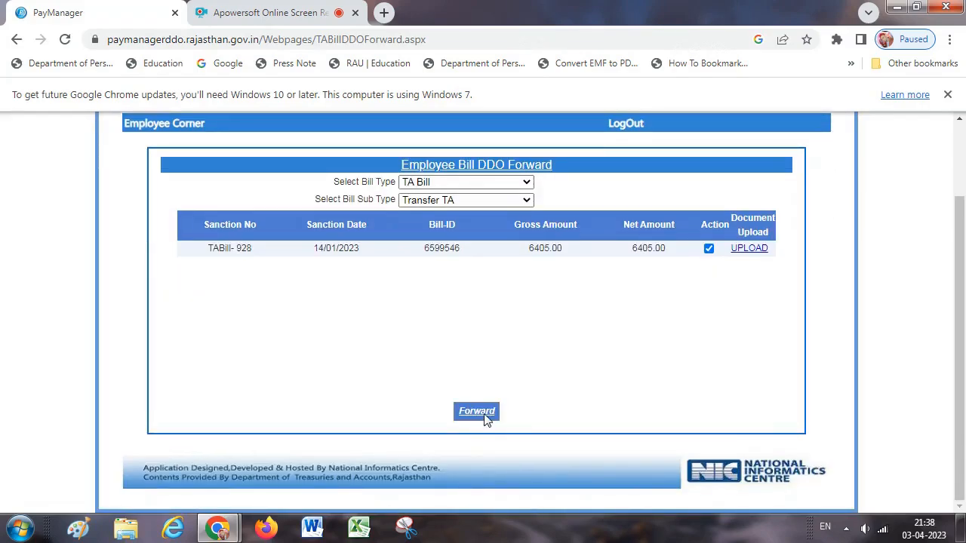
pyautogui.click(486, 419)
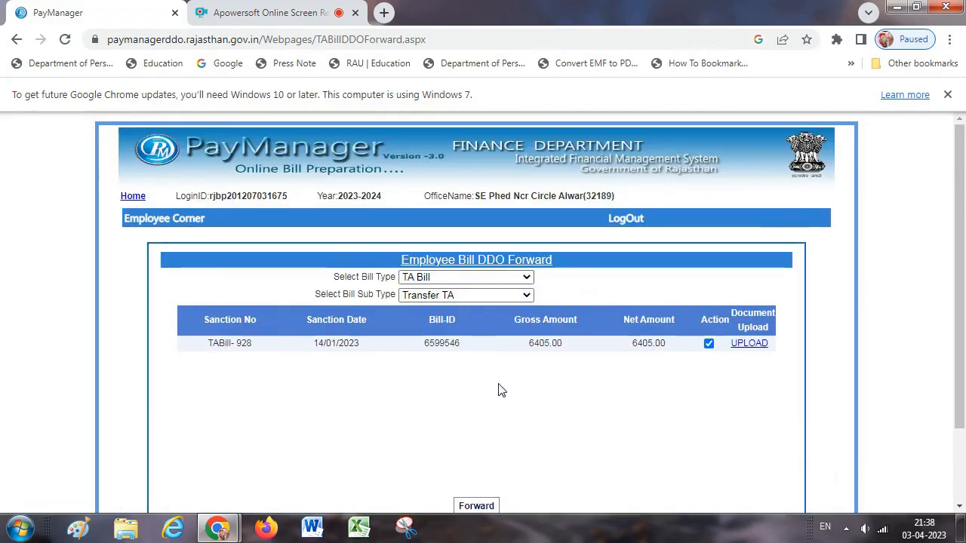
pyautogui.moveTo(166, 218)
pyautogui.moveTo(183, 256)
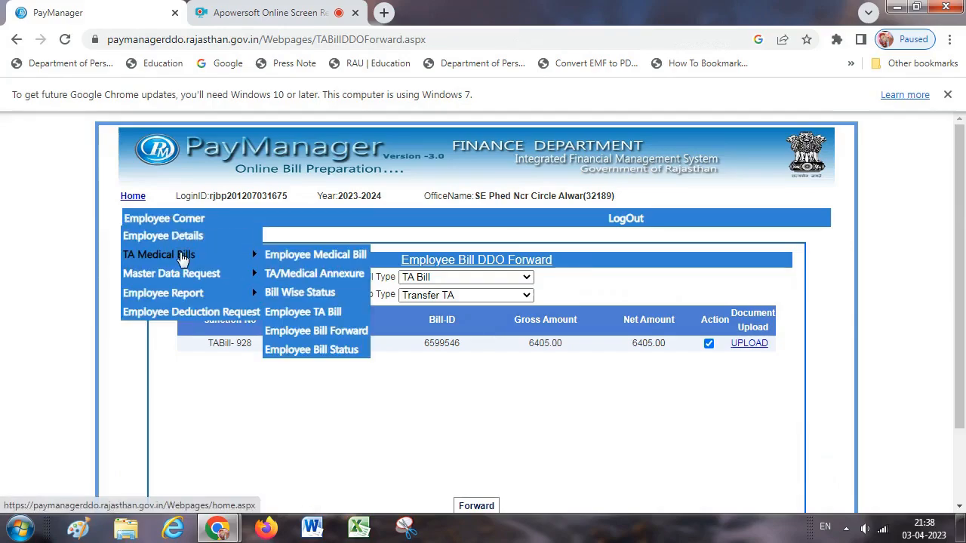
pyautogui.click(307, 278)
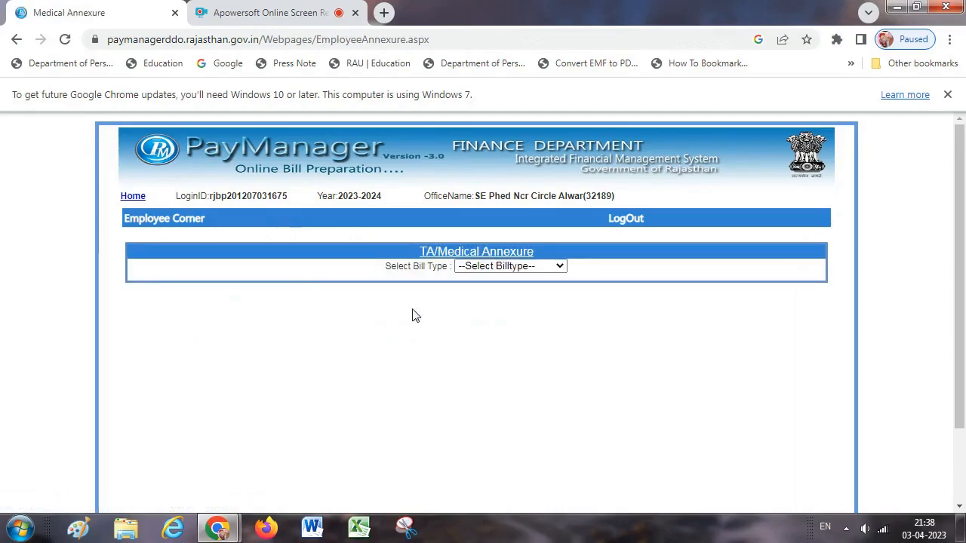
pyautogui.click(528, 268)
pyautogui.click(495, 306)
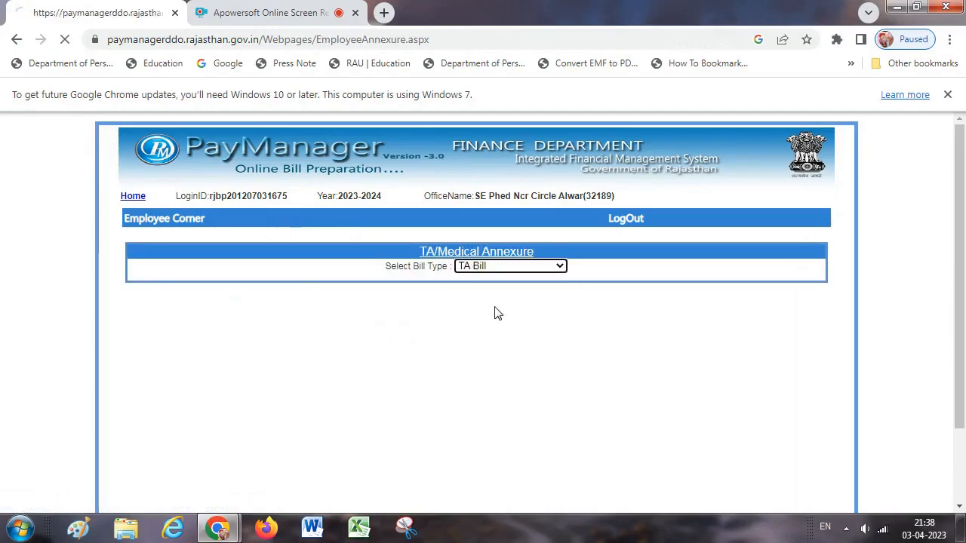
pyautogui.scroll(-2, 495, 315)
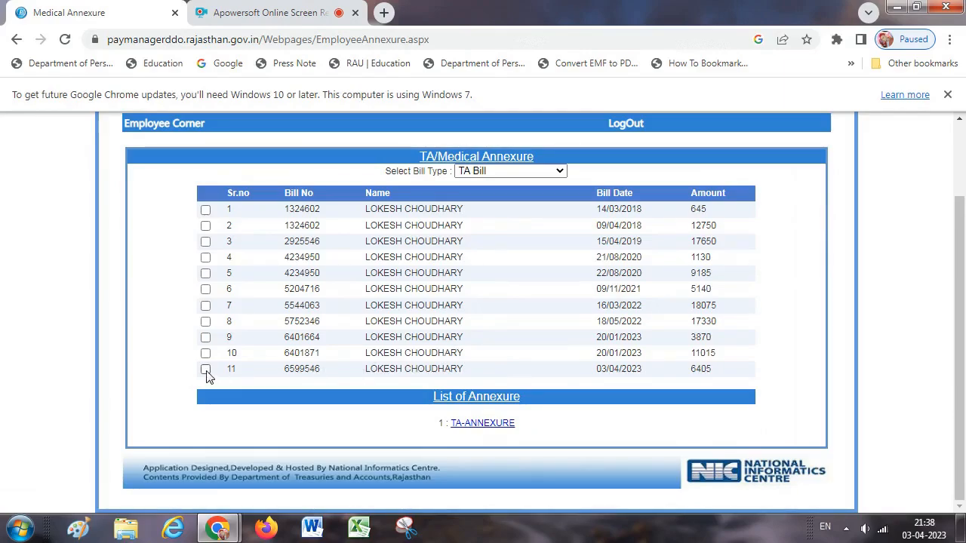
pyautogui.click(206, 370)
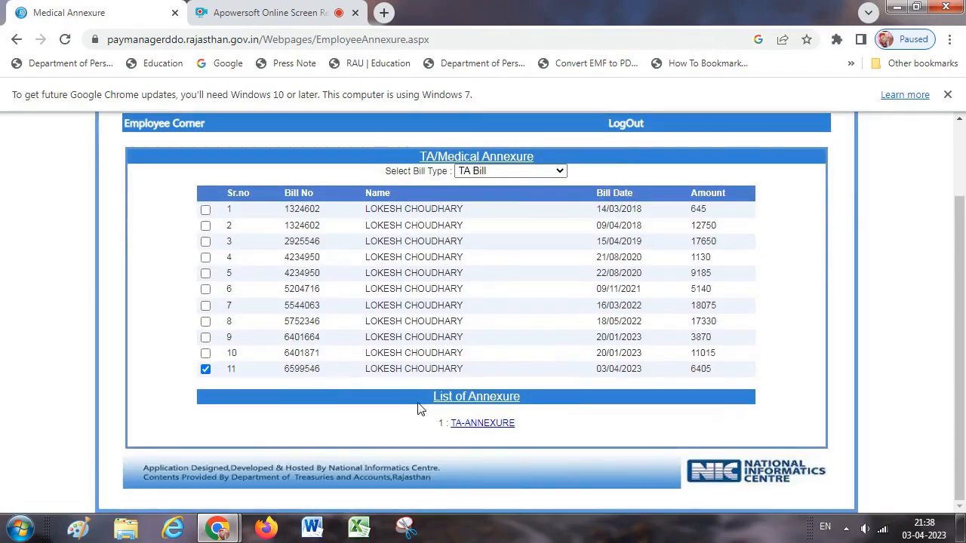
pyautogui.click(497, 426)
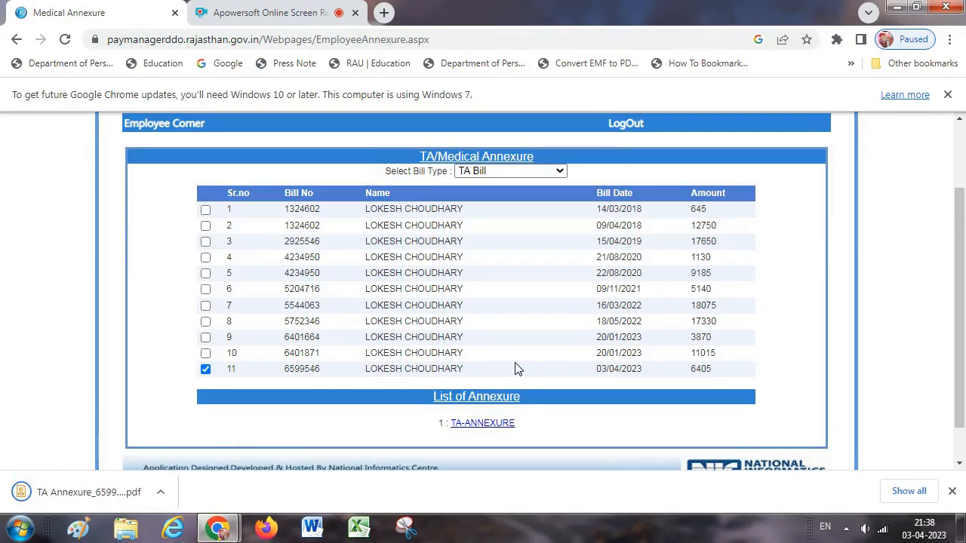
pyautogui.click(73, 495)
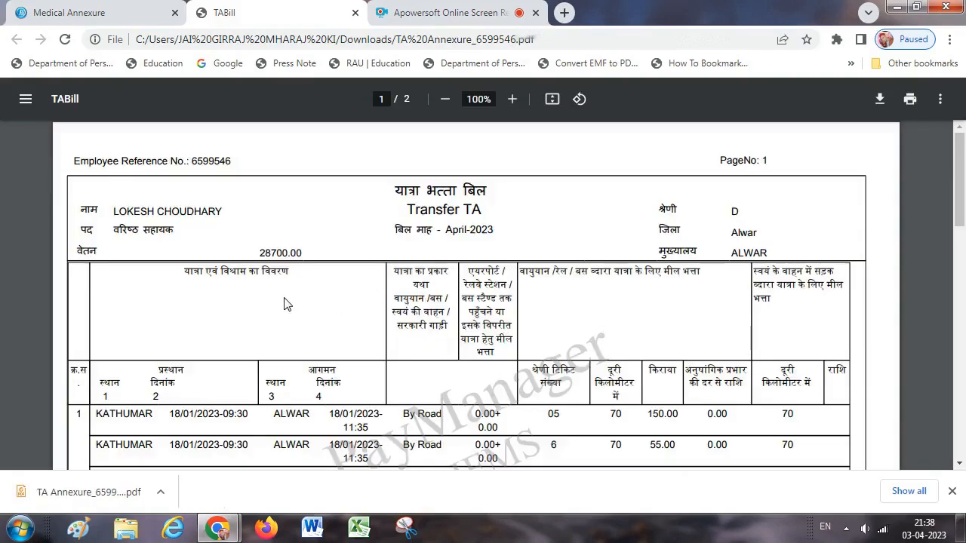
pyautogui.scroll(-1, 288, 305)
pyautogui.scroll(-2, 360, 327)
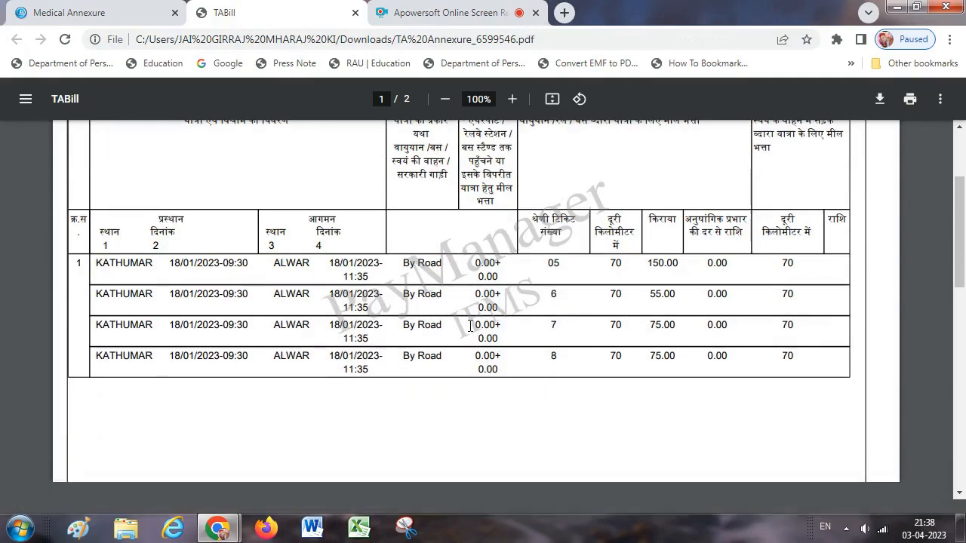
pyautogui.scroll(-10, 579, 317)
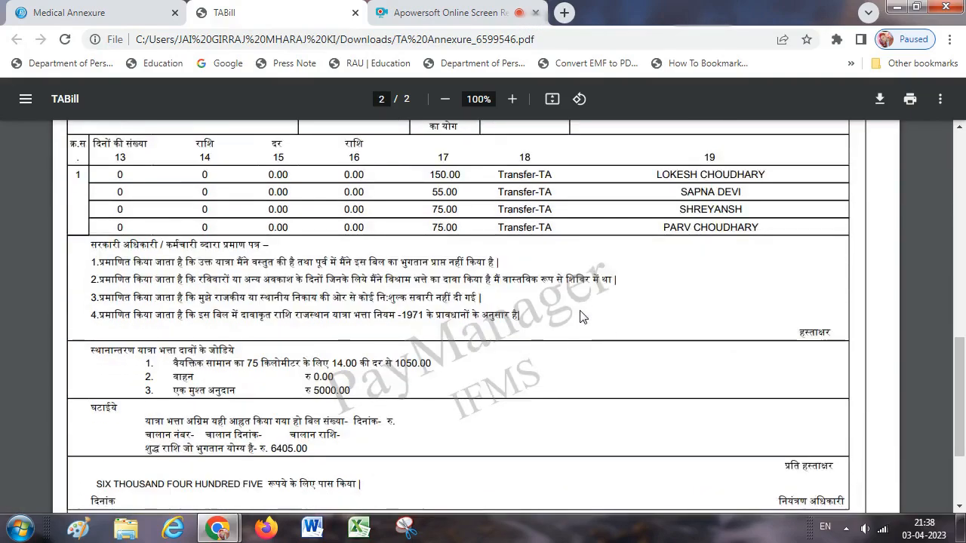
pyautogui.scroll(-2, 334, 400)
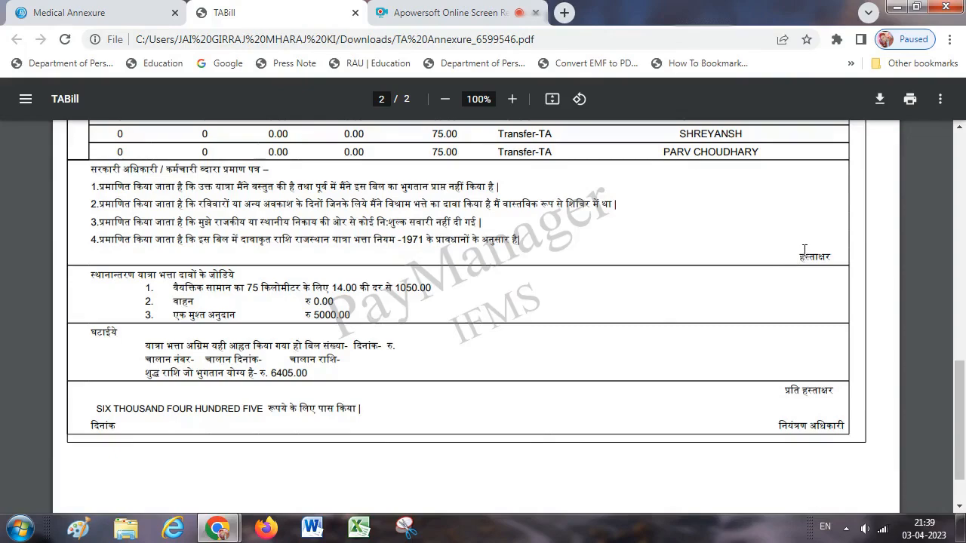
pyautogui.moveTo(799, 257); pyautogui.dragTo(854, 257)
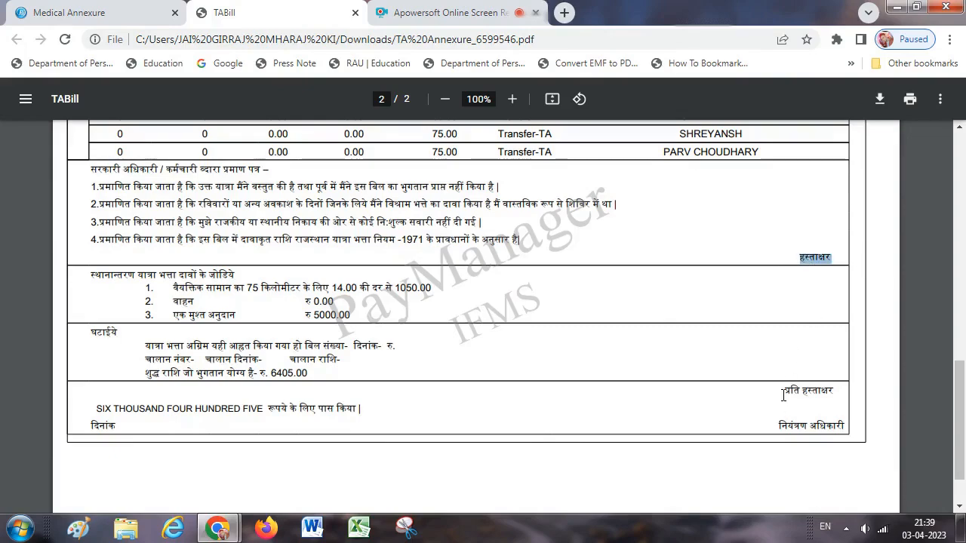
pyautogui.moveTo(785, 390); pyautogui.dragTo(582, 404)
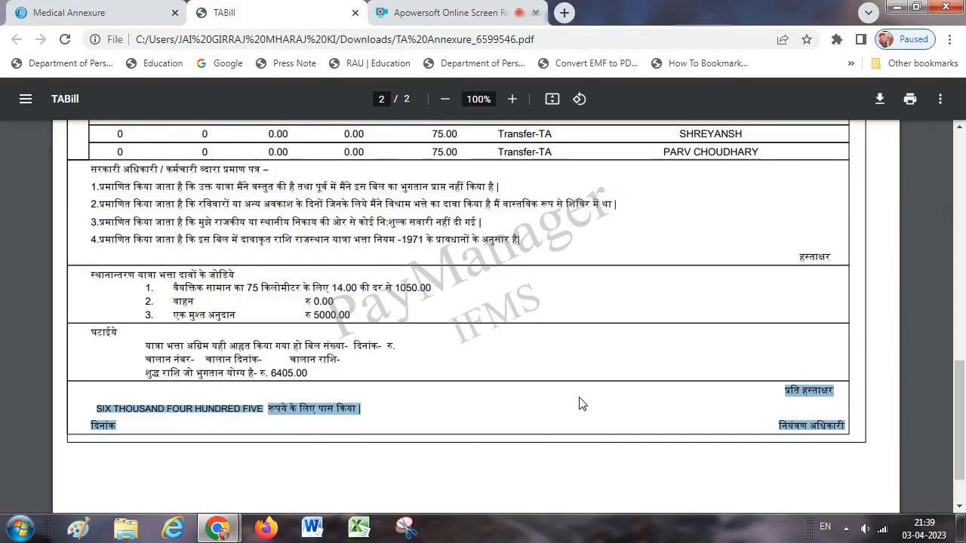
pyautogui.scroll(-1, 577, 396)
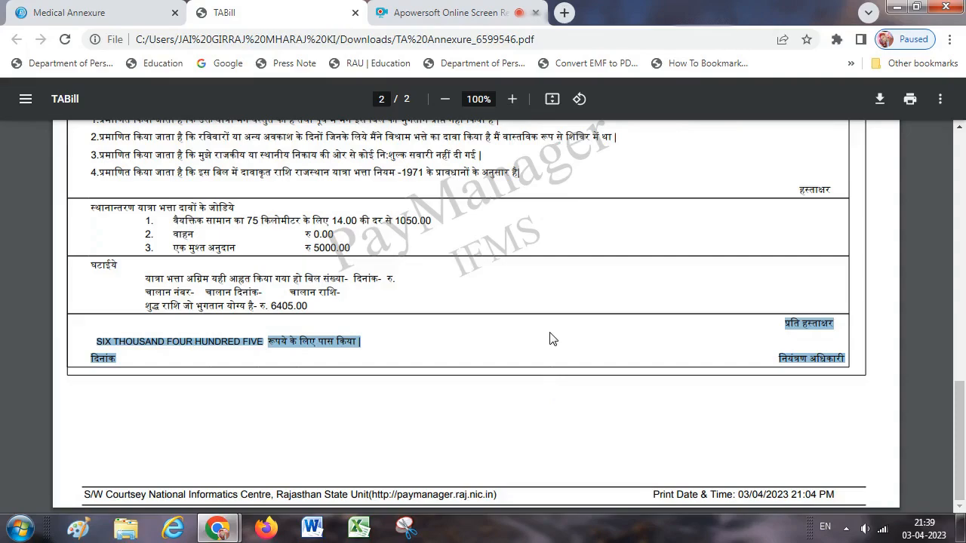
pyautogui.click(481, 6)
# Glance at the annexure PDF, then bring the Apowersoft Online Screen Recorder tab to the front.
pyautogui.click(317, 9)
pyautogui.moveTo(463, 11)
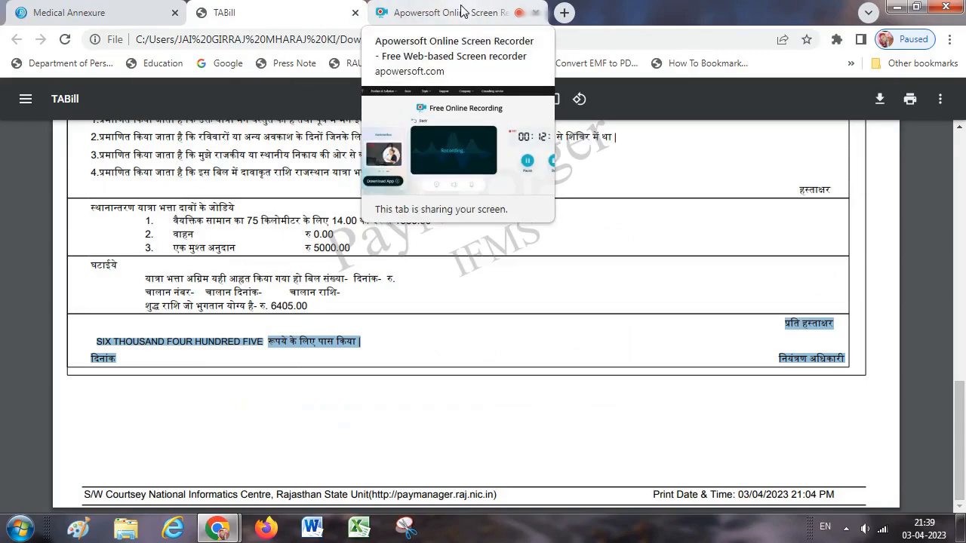
pyautogui.click(463, 10)
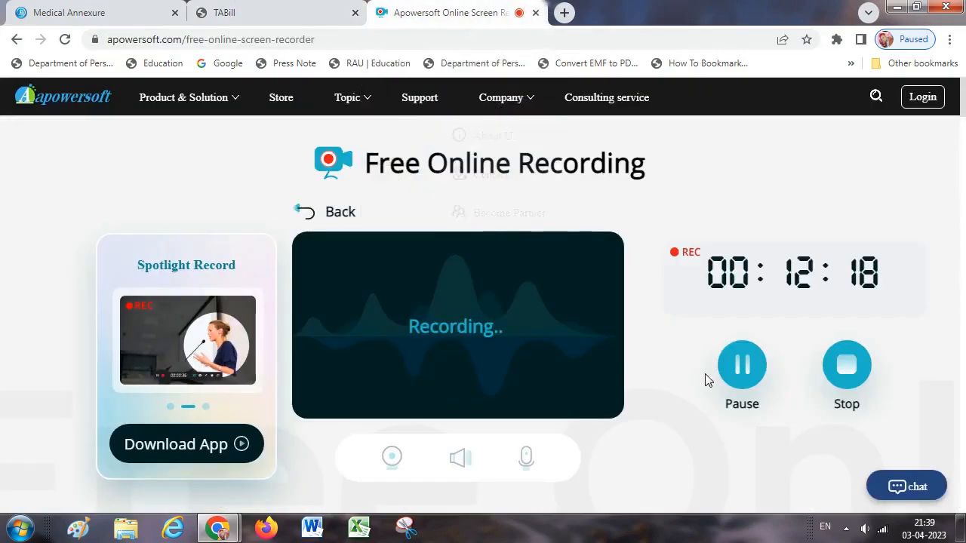